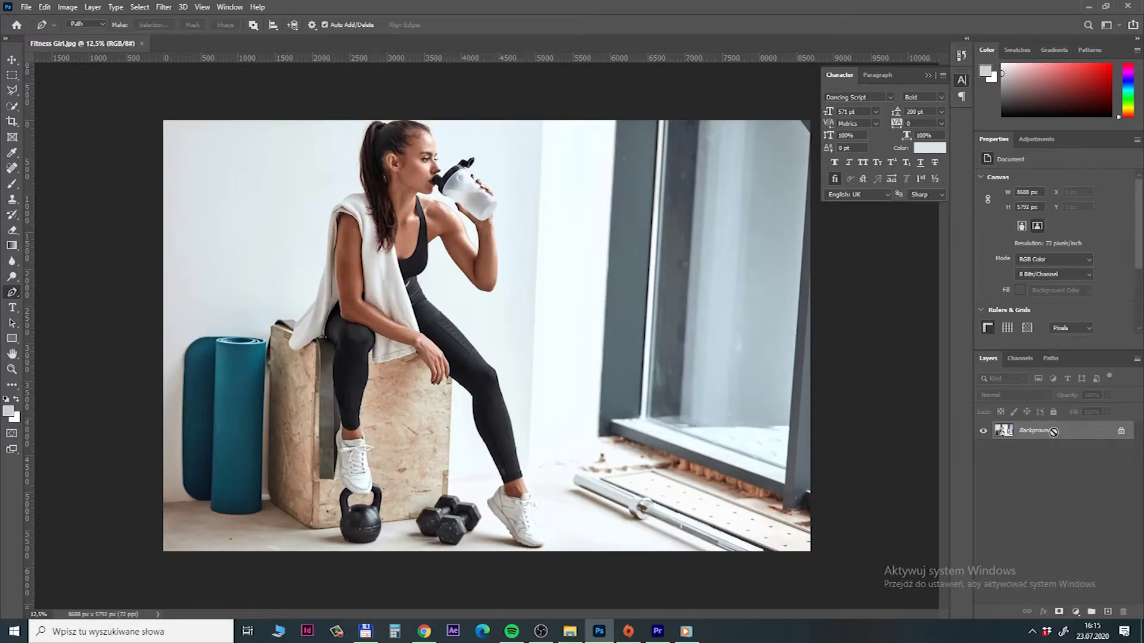
Step: Duplicate the Background layer of the fitness photo and rename the copy Backup
{"action": "key", "text": "ctrl+j"}
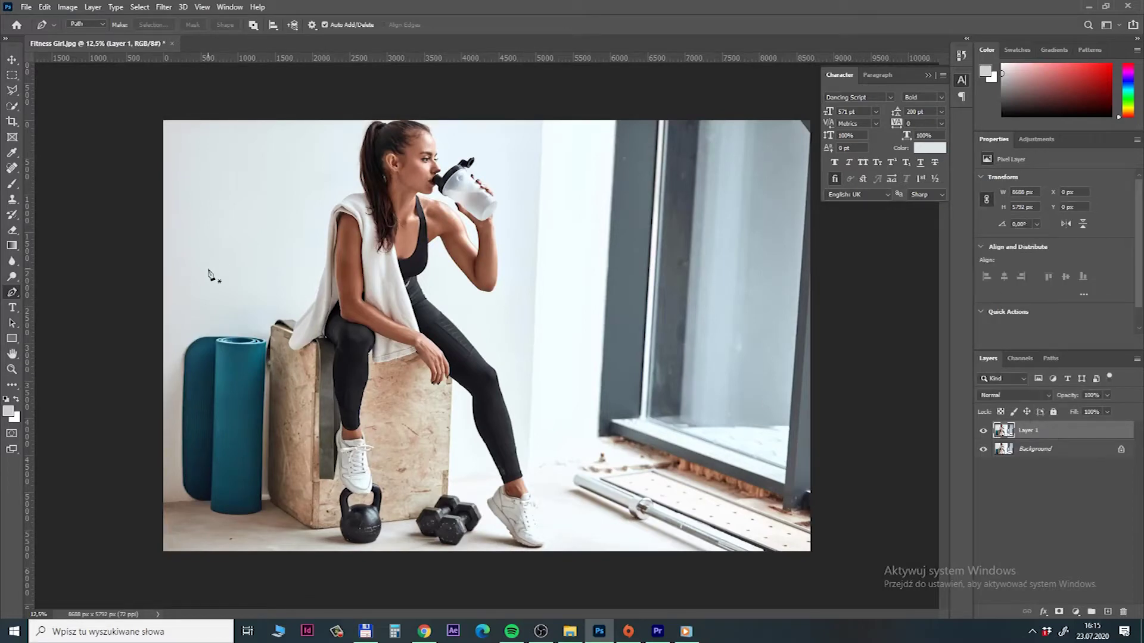
{"action": "double_click", "coordinate": [1026, 436]}
{"action": "type", "text": "Backup"}
{"action": "key", "text": "Return"}
Step: Switch to the Object Selection tool and select the woman automatically with Select Subject
{"action": "left_click", "coordinate": [12, 106]}
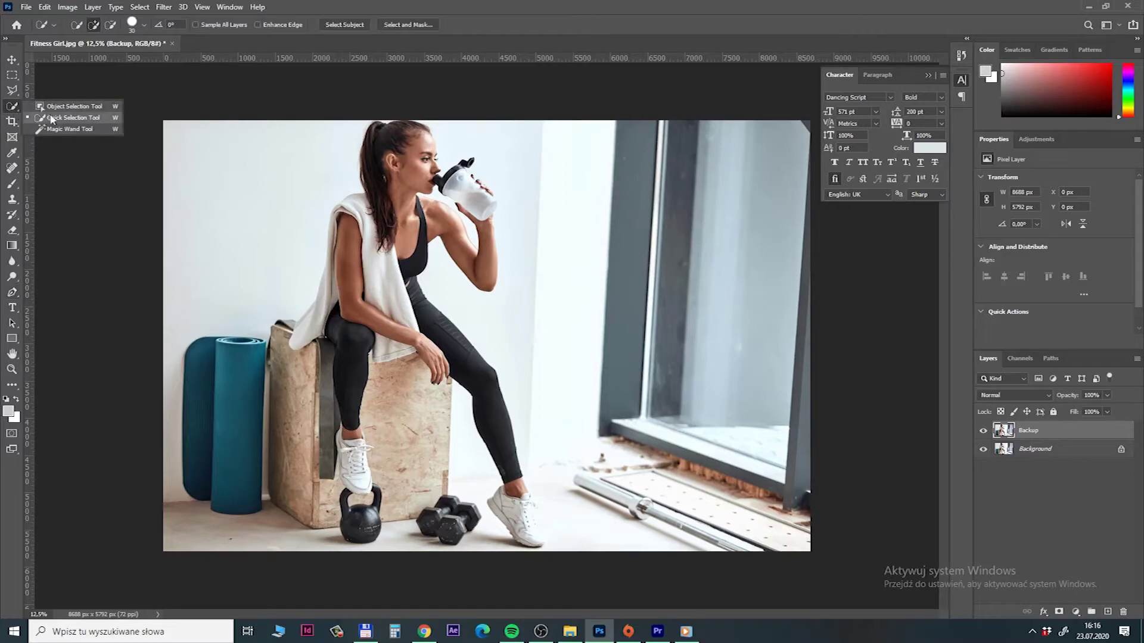
{"action": "left_click", "coordinate": [75, 107]}
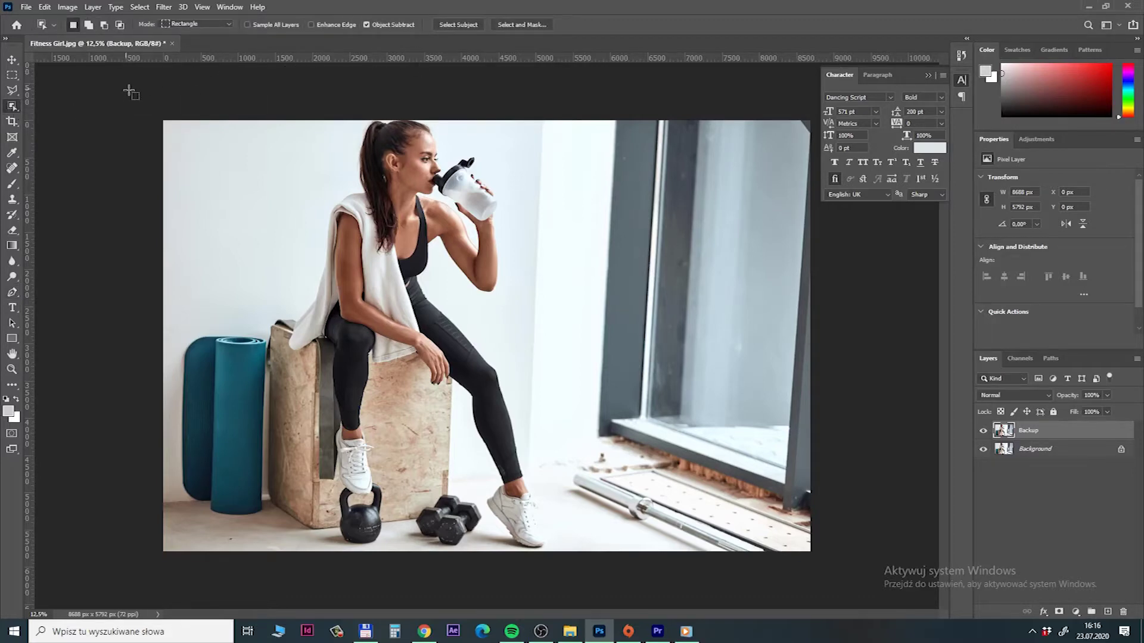
{"action": "left_click", "coordinate": [464, 25]}
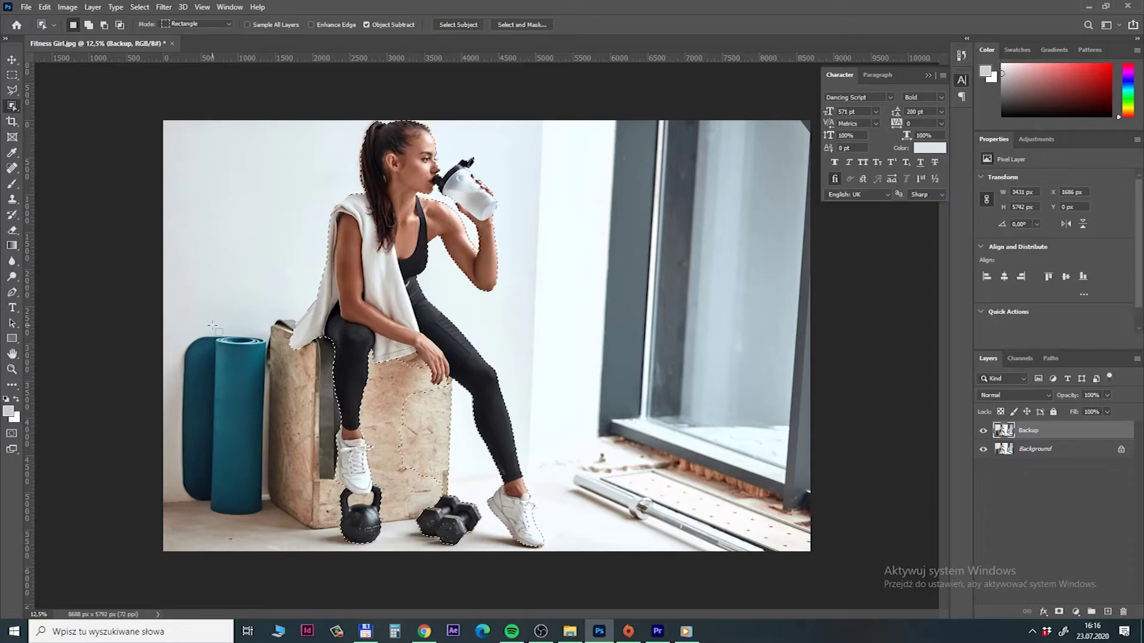
Step: Subtract the stray wooden-box areas below the towel hem and beside the fingers from the selection with the Polygonal Lasso
{"action": "key", "text": "ctrl+plus"}
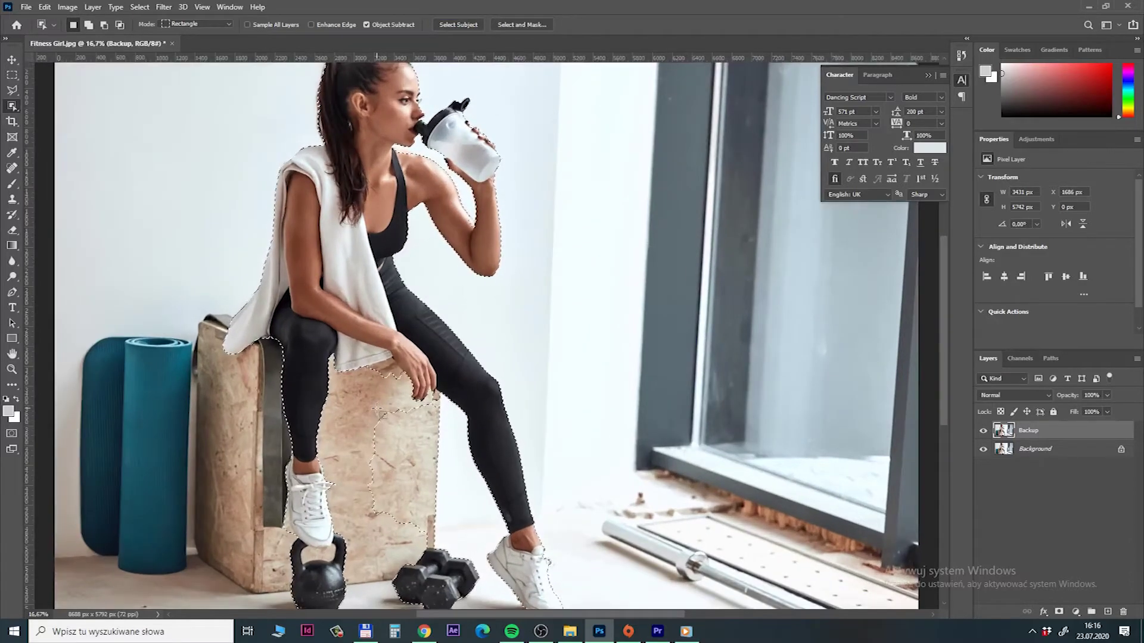
{"action": "key", "text": "l"}
{"action": "mouse_move", "coordinate": [374, 557]}
{"action": "left_mouse_down"}
{"action": "mouse_move", "coordinate": [397, 603]}
{"action": "mouse_move", "coordinate": [486, 497]}
{"action": "mouse_move", "coordinate": [454, 345]}
{"action": "mouse_move", "coordinate": [424, 324]}
{"action": "mouse_move", "coordinate": [356, 448]}
{"action": "left_mouse_up"}
{"action": "key", "text": "ctrl+plus"}
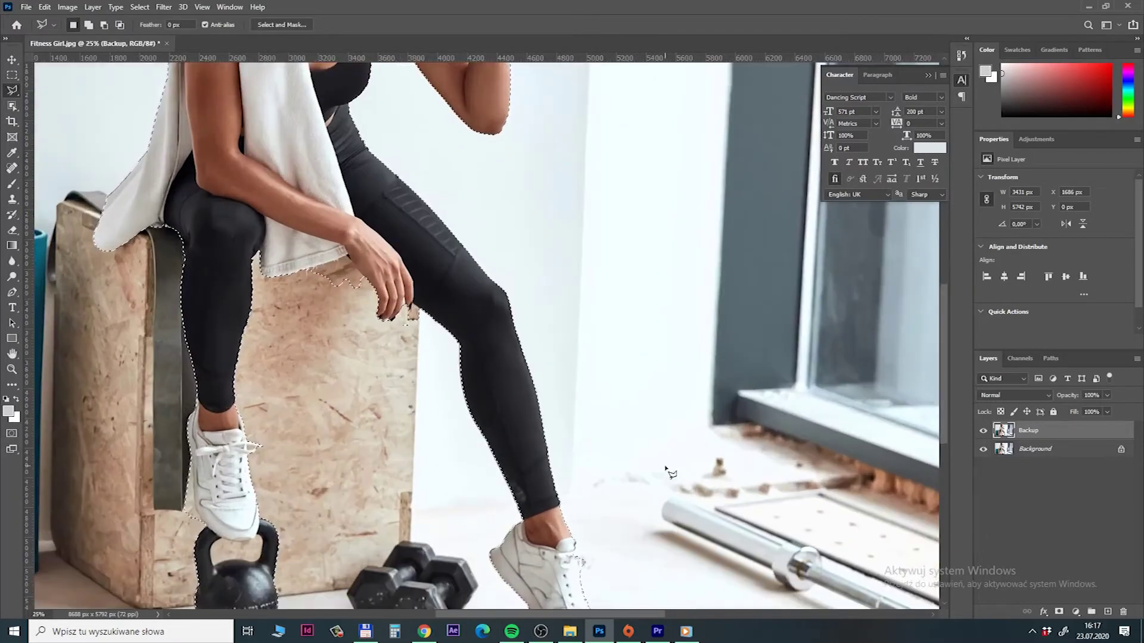
{"action": "mouse_move", "coordinate": [320, 260]}
{"action": "left_mouse_down"}
{"action": "mouse_move", "coordinate": [366, 346]}
{"action": "mouse_move", "coordinate": [420, 328]}
{"action": "mouse_move", "coordinate": [443, 352]}
{"action": "left_mouse_up"}
{"action": "key", "text": "ctrl+plus"}
{"action": "left_click", "coordinate": [451, 363]}
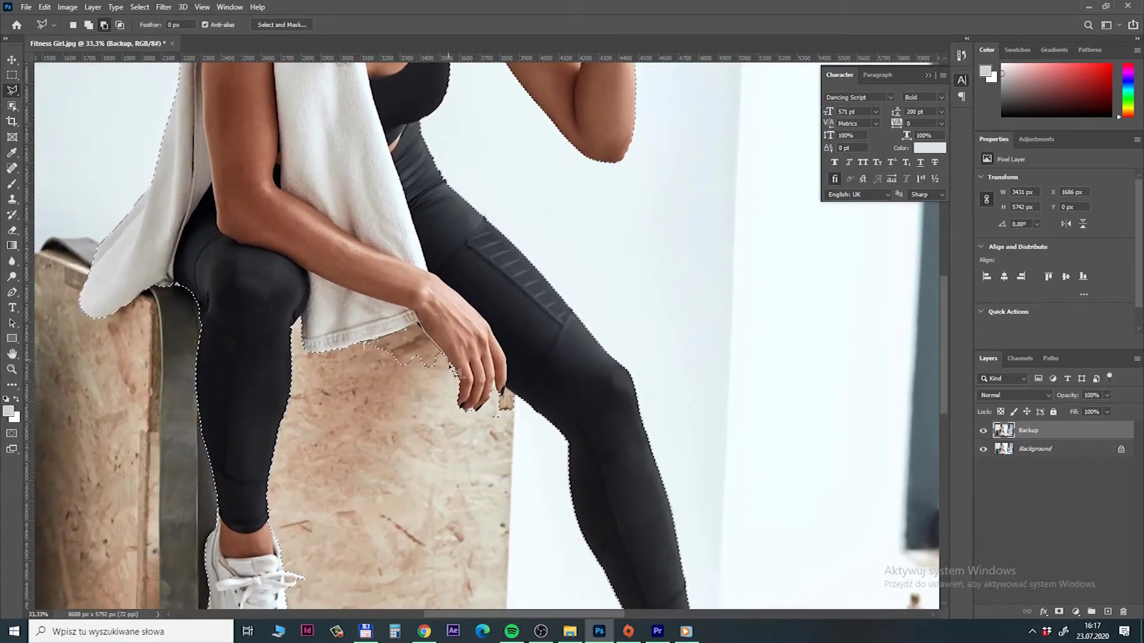
{"action": "left_click", "coordinate": [415, 388]}
{"action": "double_click", "coordinate": [360, 378]}
{"action": "left_click", "coordinate": [486, 419]}
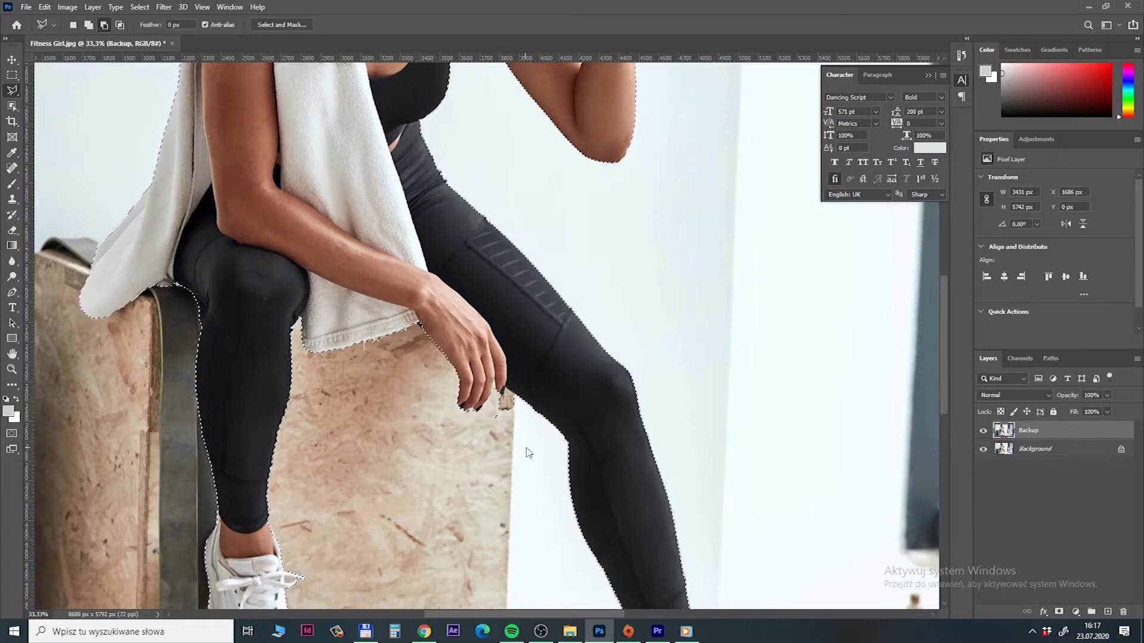
Step: Add the missing area between the neck and shoulder to the woman's selection with the Polygonal Lasso
{"action": "scroll", "coordinate": [441, 288], "scroll_direction": "up", "scroll_amount": 5}
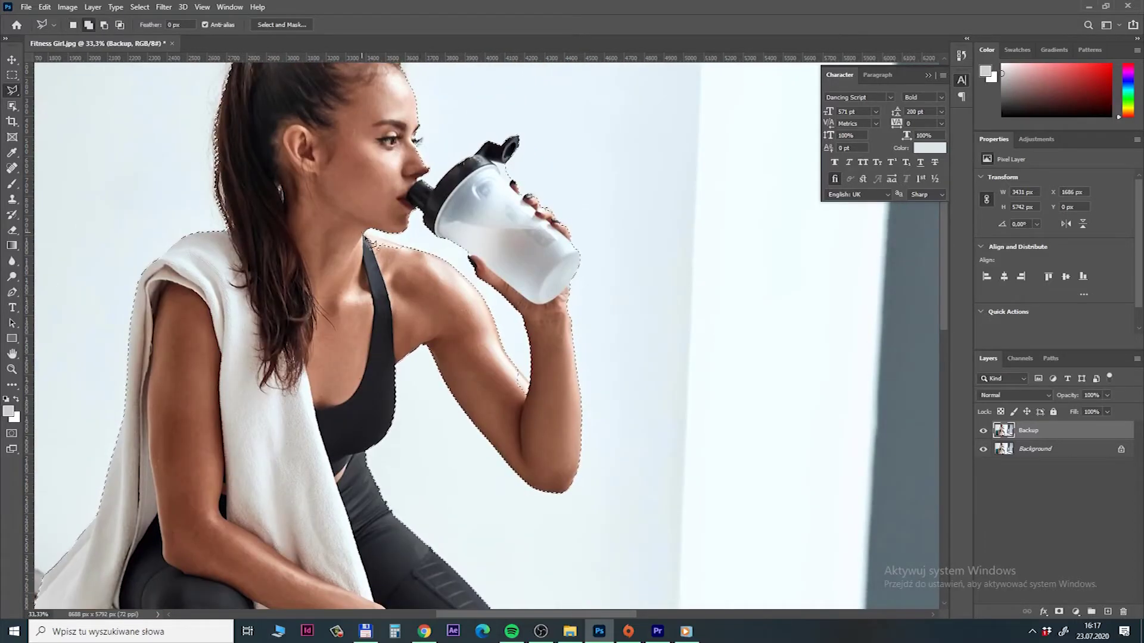
{"action": "left_click", "coordinate": [365, 236], "text": "shift"}
{"action": "left_click", "coordinate": [417, 249]}
{"action": "left_click", "coordinate": [450, 274]}
{"action": "left_click", "coordinate": [378, 300]}
{"action": "left_click", "coordinate": [364, 237]}
Step: Review the edges of the woman's selection in Select and Mask and with the Quick Mask overlay
{"action": "left_click_drag", "start_coordinate": [280, 467], "coordinate": [414, 220]}
{"action": "left_click_drag", "start_coordinate": [463, 542], "coordinate": [409, 290]}
{"action": "left_click_drag", "start_coordinate": [569, 516], "coordinate": [527, 412]}
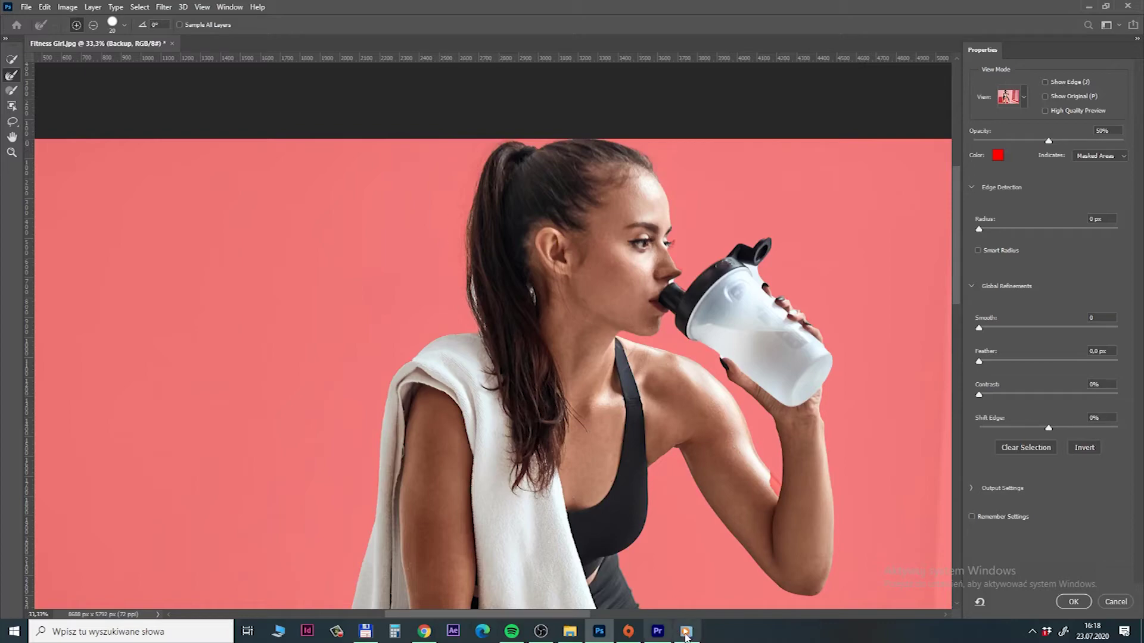
{"action": "left_click", "coordinate": [686, 631]}
{"action": "left_click", "coordinate": [75, 253]}
{"action": "left_click", "coordinate": [732, 429]}
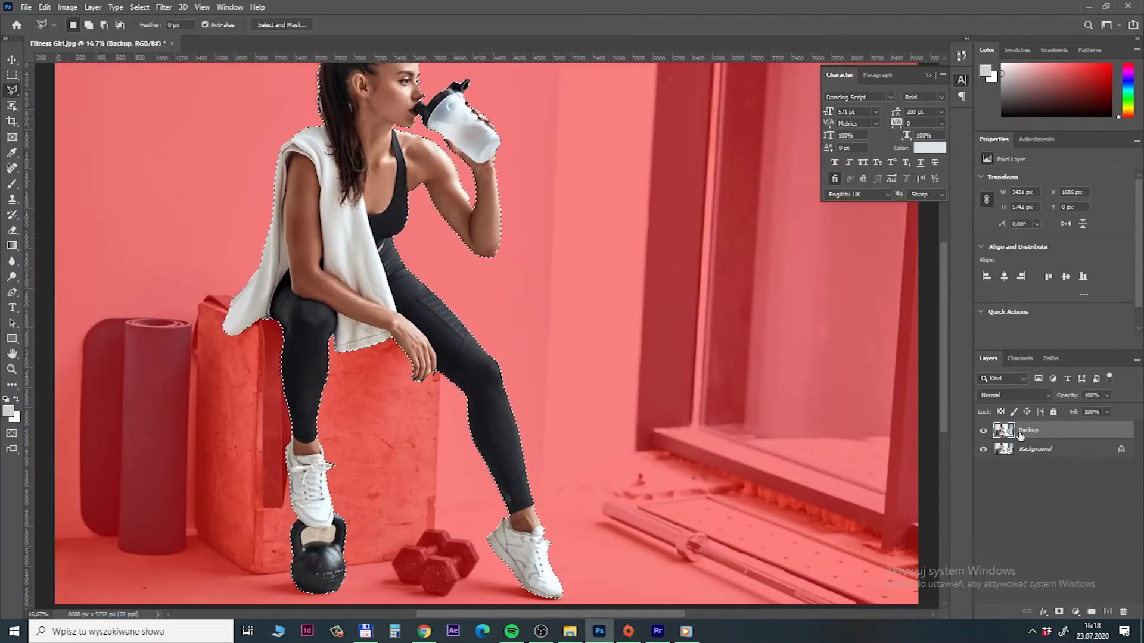
{"action": "key", "text": "q"}
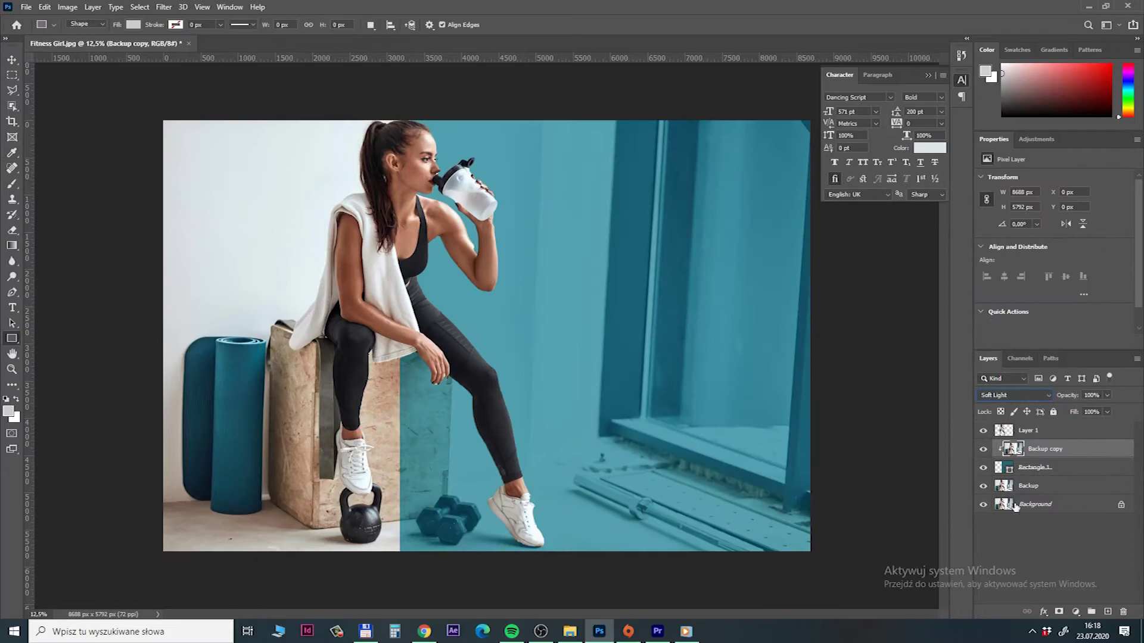
Step: Mask the Backup copy layer and fade it out across the window area with a black-to-white gradient
{"action": "key", "text": "g"}
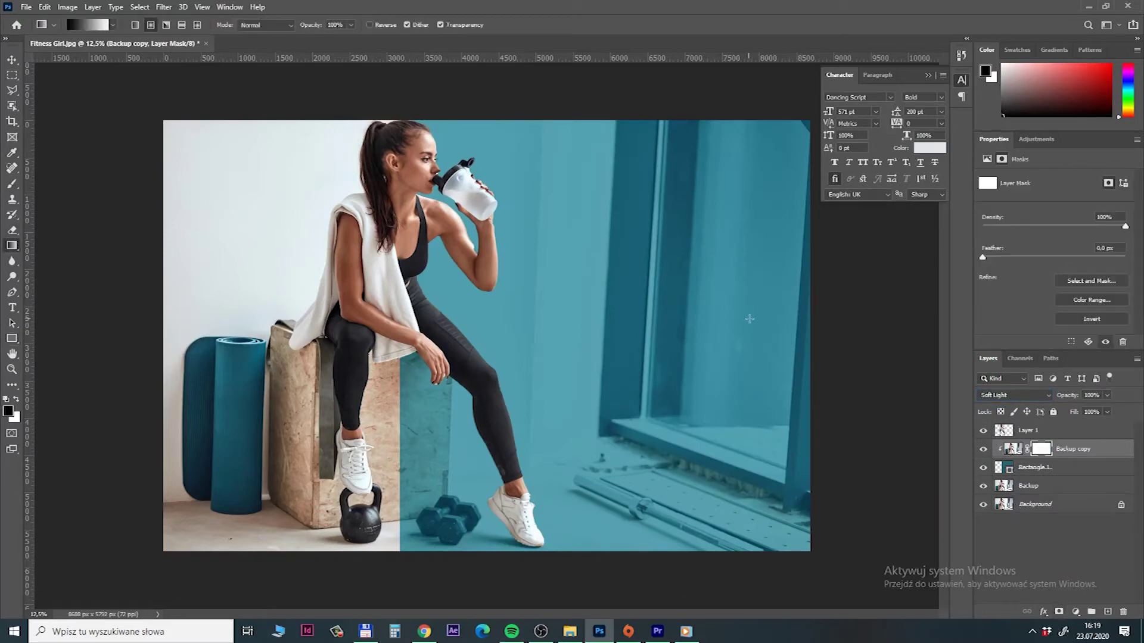
{"action": "left_click_drag", "start_coordinate": [608, 297], "coordinate": [768, 299]}
Step: Add the text "Fitness" in Dancing Script Bold on the blue area beside the woman
{"action": "key", "text": "t"}
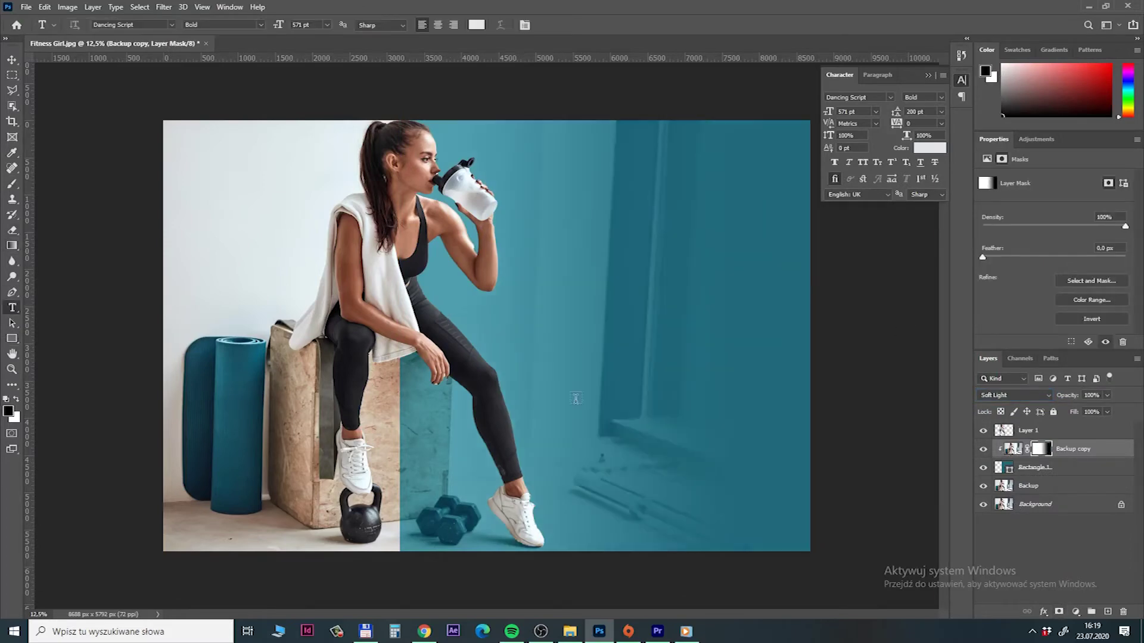
{"action": "left_click", "coordinate": [529, 322]}
{"action": "type", "text": "Fitness"}
Step: Enlarge the "Fitness" text to span the blue area and place it partly behind the woman
{"action": "left_click", "coordinate": [12, 59]}
{"action": "key", "text": "ctrl+t"}
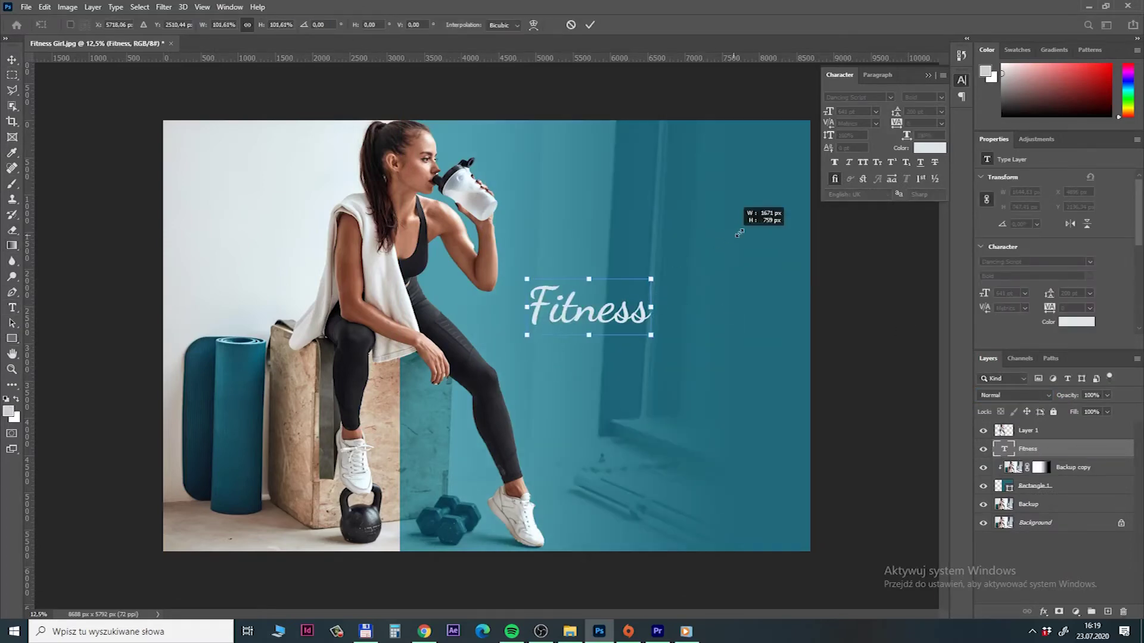
{"action": "left_click_drag", "start_coordinate": [739, 233], "coordinate": [747, 231]}
{"action": "key", "text": "Return"}
{"action": "left_click_drag", "start_coordinate": [667, 310], "coordinate": [682, 310]}
Step: Add a second text line "model" below the "Fitness" title
{"action": "key", "text": "t"}
{"action": "left_click", "coordinate": [599, 388]}
{"action": "type", "text": "model"}
Step: Color the "model" text bright turquoise and reposition it under the title
{"action": "left_click", "coordinate": [928, 148]}
{"action": "left_click", "coordinate": [546, 251]}
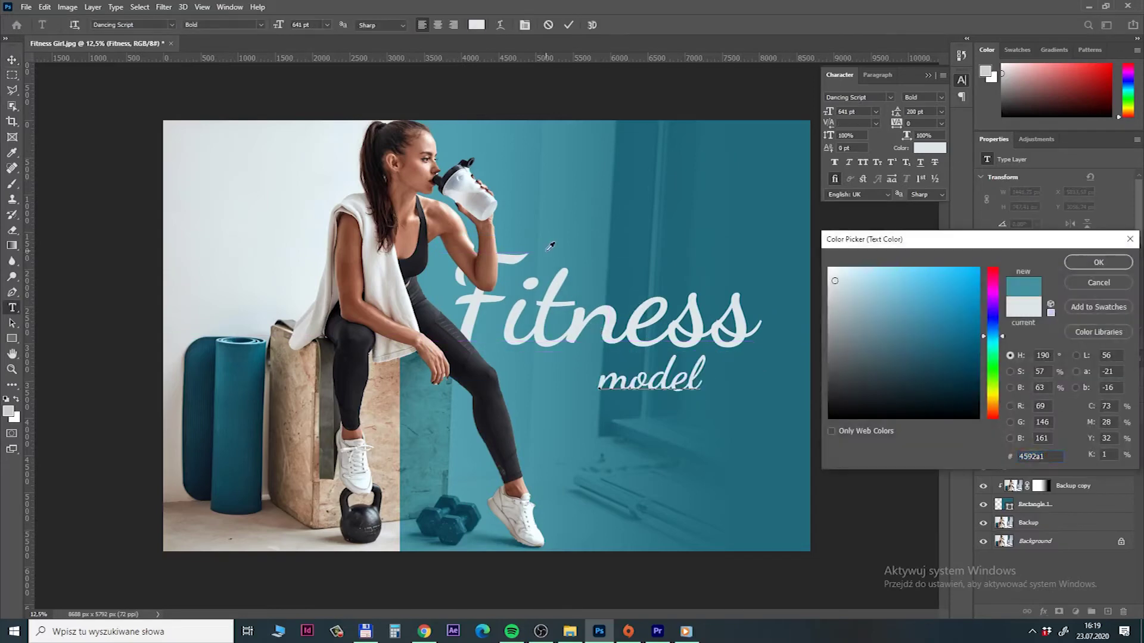
{"action": "left_click", "coordinate": [955, 295]}
{"action": "left_click", "coordinate": [992, 339]}
{"action": "left_click", "coordinate": [1097, 263]}
{"action": "left_click", "coordinate": [12, 60]}
{"action": "left_click_drag", "start_coordinate": [513, 392], "coordinate": [556, 380]}
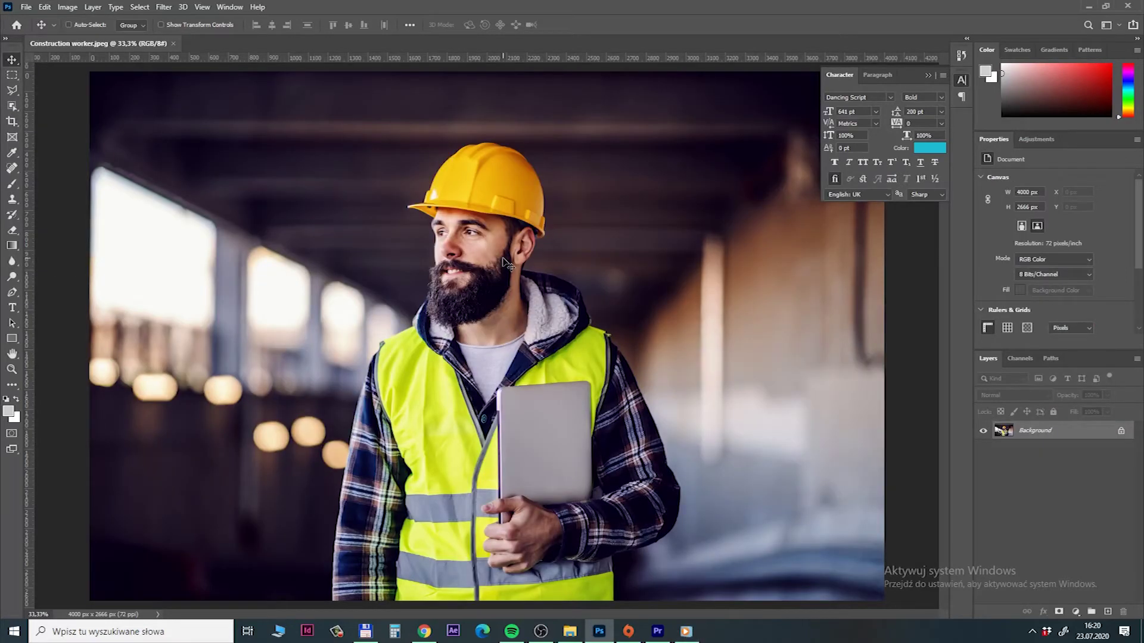
Step: Duplicate the Background layer of the construction worker photo
{"action": "left_click", "coordinate": [14, 106]}
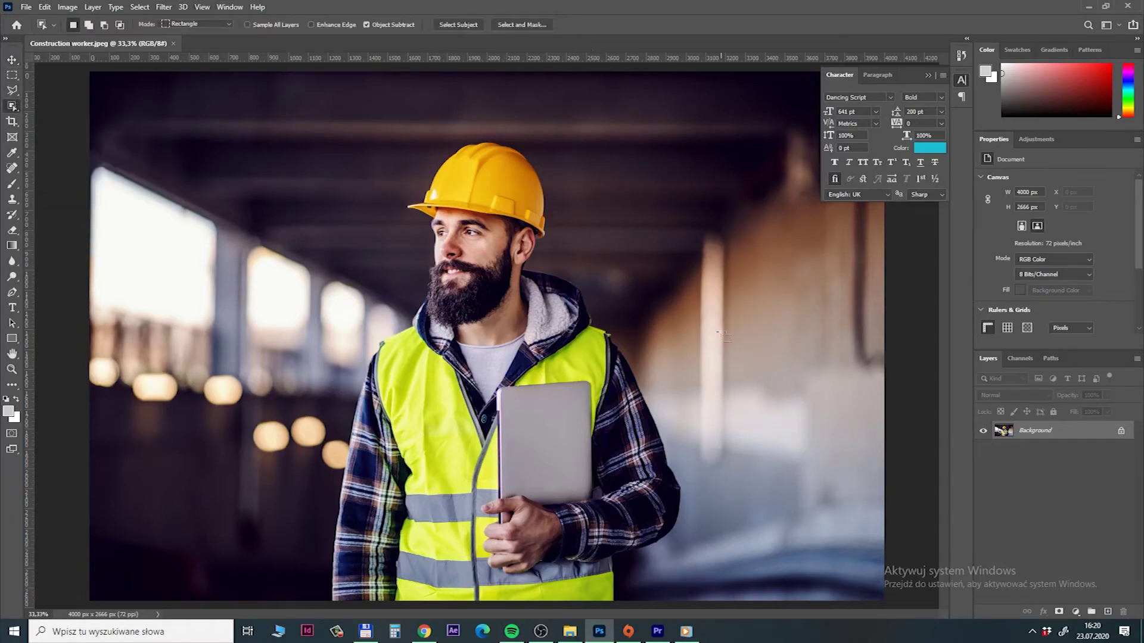
{"action": "key", "text": "ctrl+j"}
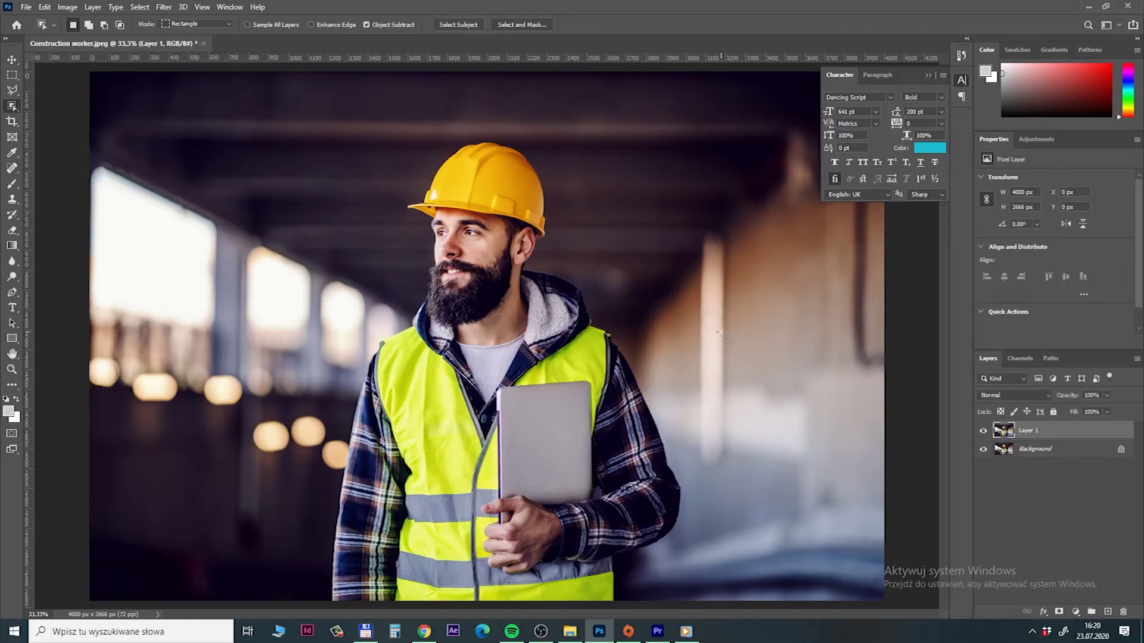
Step: Try to trace the worker's outline along his shoulder with the Pen tool
{"action": "key", "text": "p"}
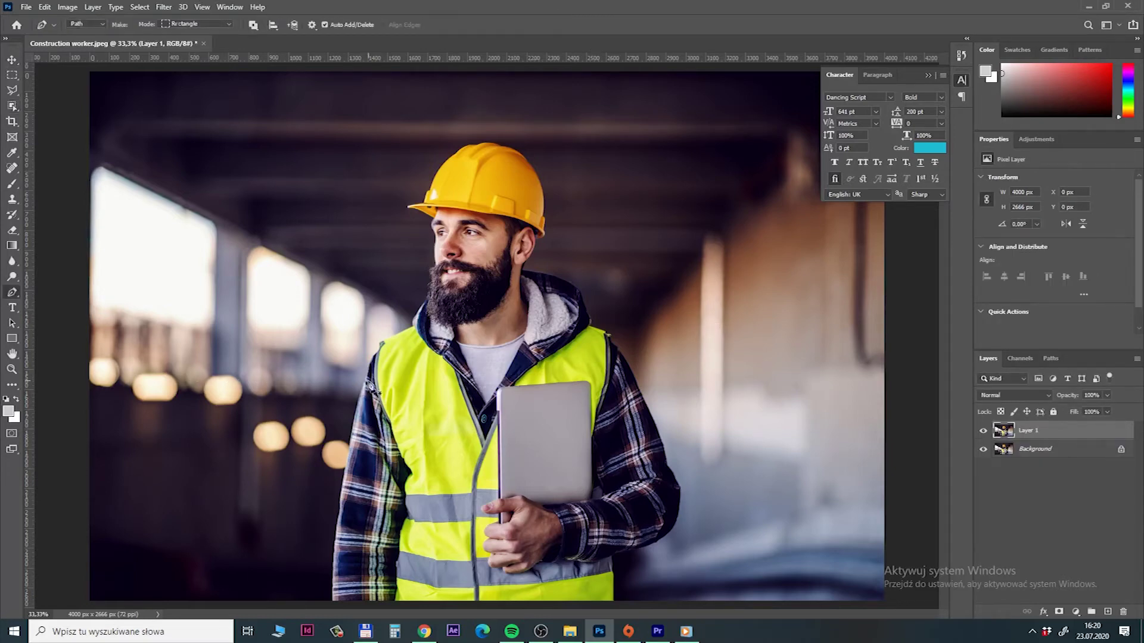
{"action": "left_click", "coordinate": [362, 396]}
{"action": "left_click", "coordinate": [366, 376]}
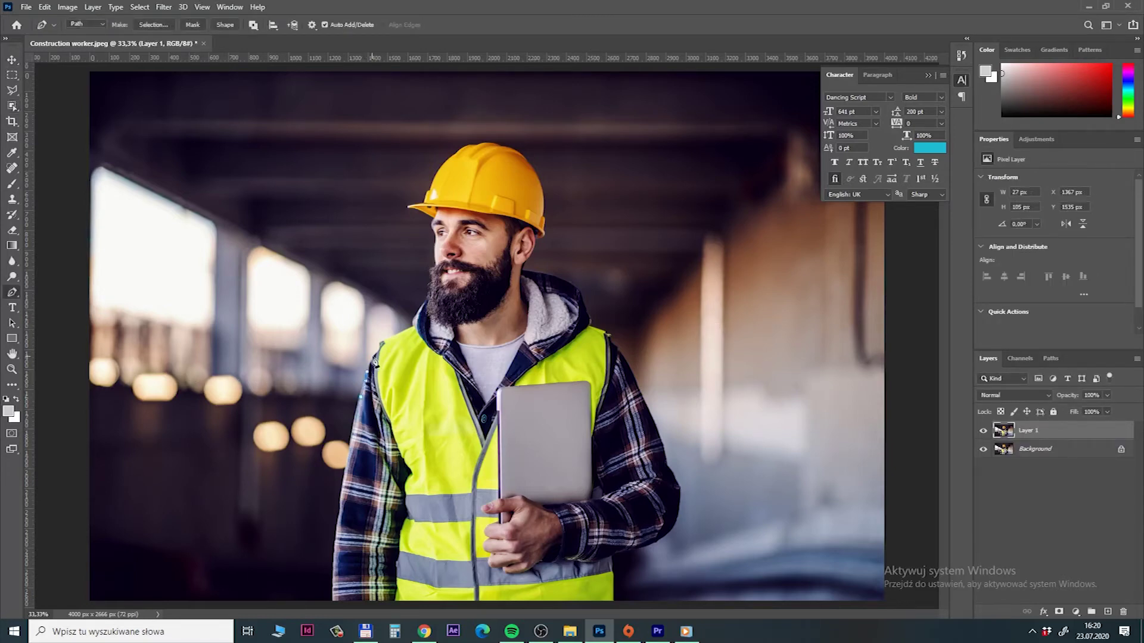
{"action": "left_click", "coordinate": [402, 335]}
{"action": "left_click", "coordinate": [415, 331]}
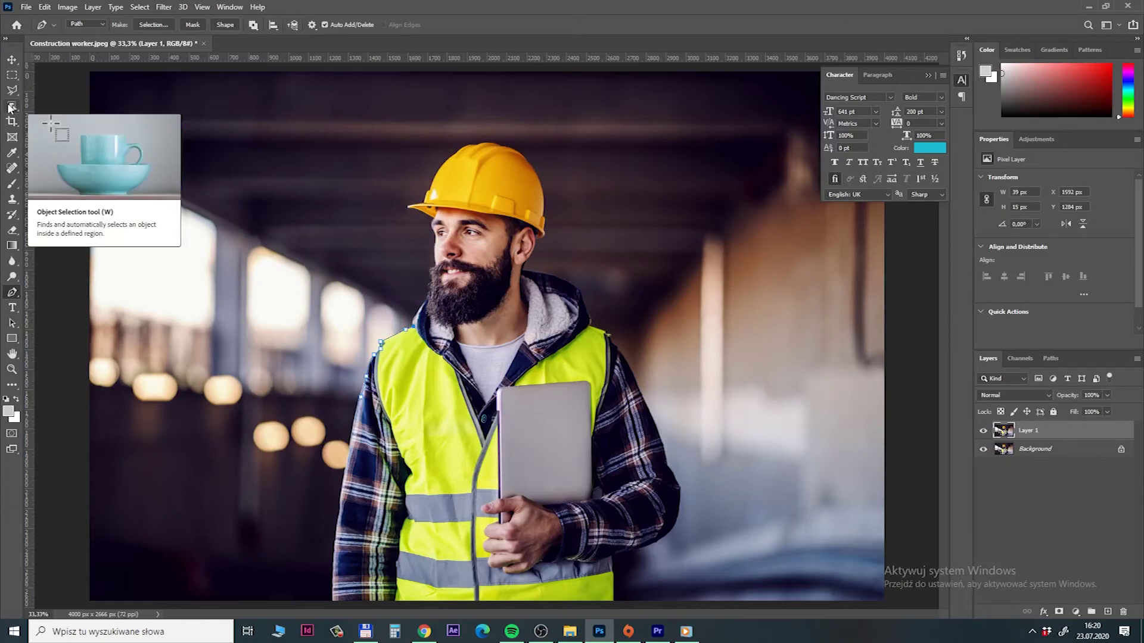
Step: Select the worker with Select Subject, accept the result in Select and Mask, and copy him to his own layer
{"action": "left_click", "coordinate": [11, 107]}
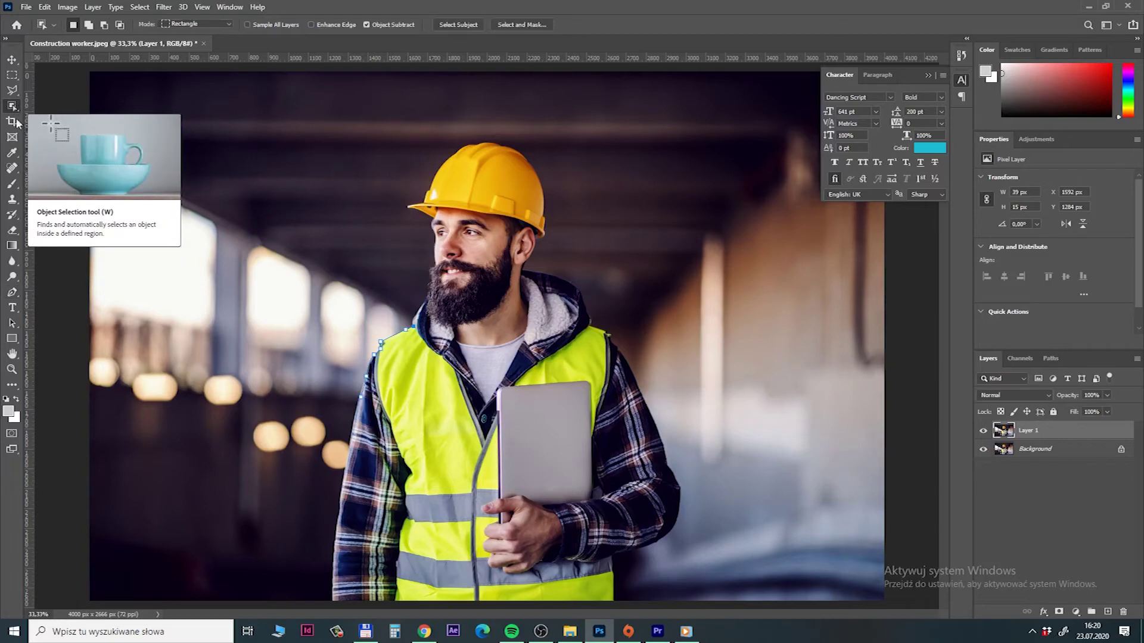
{"action": "left_click", "coordinate": [459, 24]}
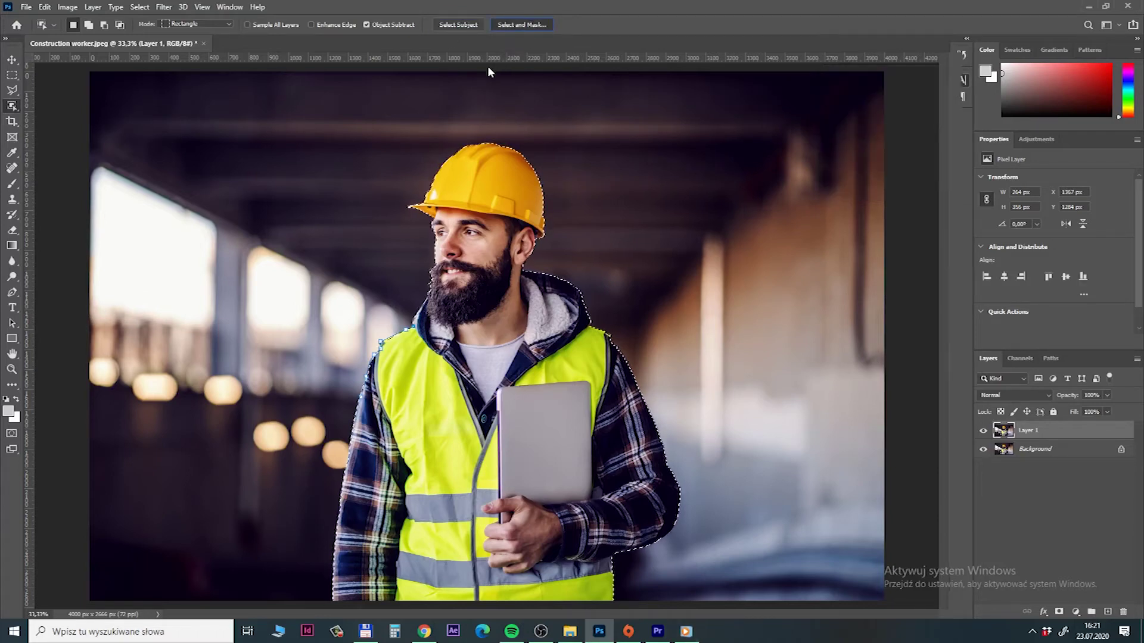
{"action": "left_click", "coordinate": [522, 24]}
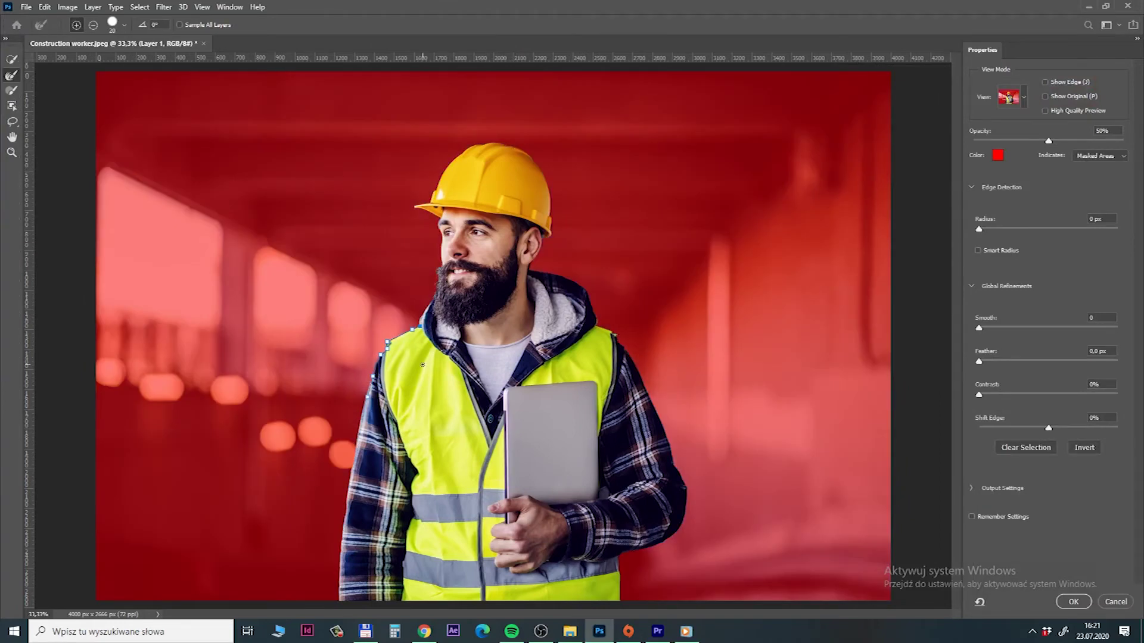
{"action": "left_click", "coordinate": [1073, 602]}
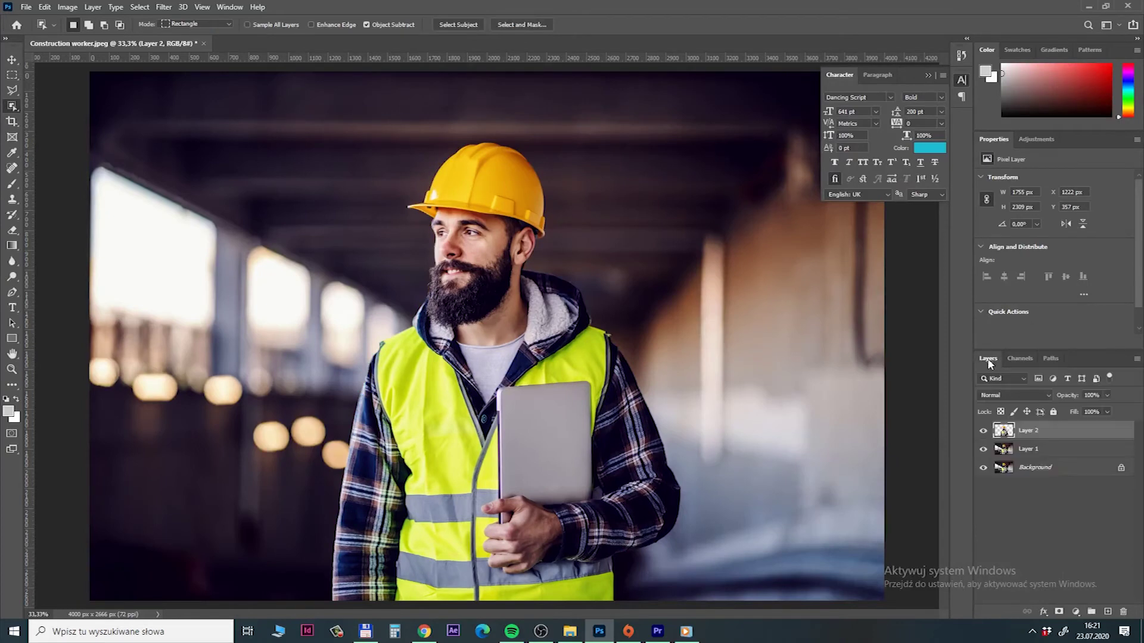
Step: Draw a rectangle about 4039 by 1827 px over the photo's upper part and place it beneath the worker cutout
{"action": "left_click", "coordinate": [686, 631]}
{"action": "left_click", "coordinate": [12, 338]}
{"action": "mouse_move", "coordinate": [87, 65]}
{"action": "left_mouse_down"}
{"action": "mouse_move", "coordinate": [673, 343]}
{"action": "mouse_move", "coordinate": [888, 428]}
{"action": "left_mouse_up"}
{"action": "key", "text": "ctrl+["}
Step: Fill the rectangle with the yellow sampled from the worker's helmet
{"action": "double_click", "coordinate": [1004, 448]}
{"action": "left_click", "coordinate": [503, 203]}
{"action": "key", "text": "Return"}
Step: Raise the rectangle's lower-left corner point so its lower edge slopes down across the photo
{"action": "key", "text": "a"}
{"action": "left_click_drag", "start_coordinate": [87, 427], "coordinate": [89, 243]}
{"action": "key", "text": "Return"}
{"action": "key", "text": "ctrl+minus"}
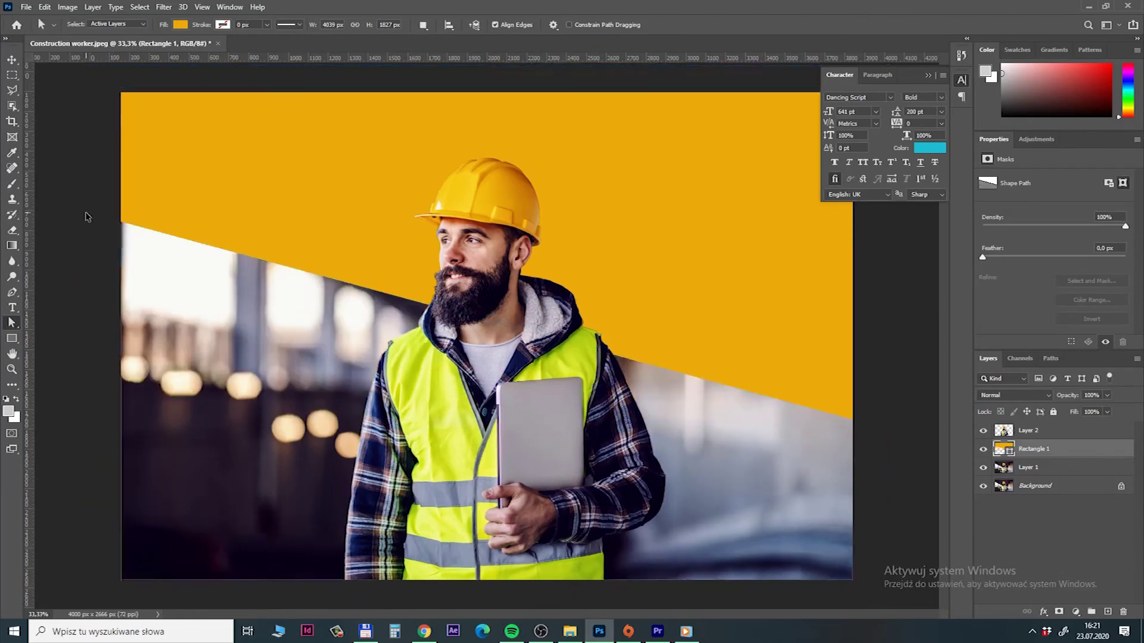
Step: Apply a Drop Shadow effect to the worker cutout on Layer 2
{"action": "key", "text": "v"}
{"action": "left_click", "coordinate": [1016, 433]}
{"action": "double_click", "coordinate": [1013, 432]}
{"action": "left_click", "coordinate": [632, 383]}
{"action": "left_click", "coordinate": [1038, 184]}
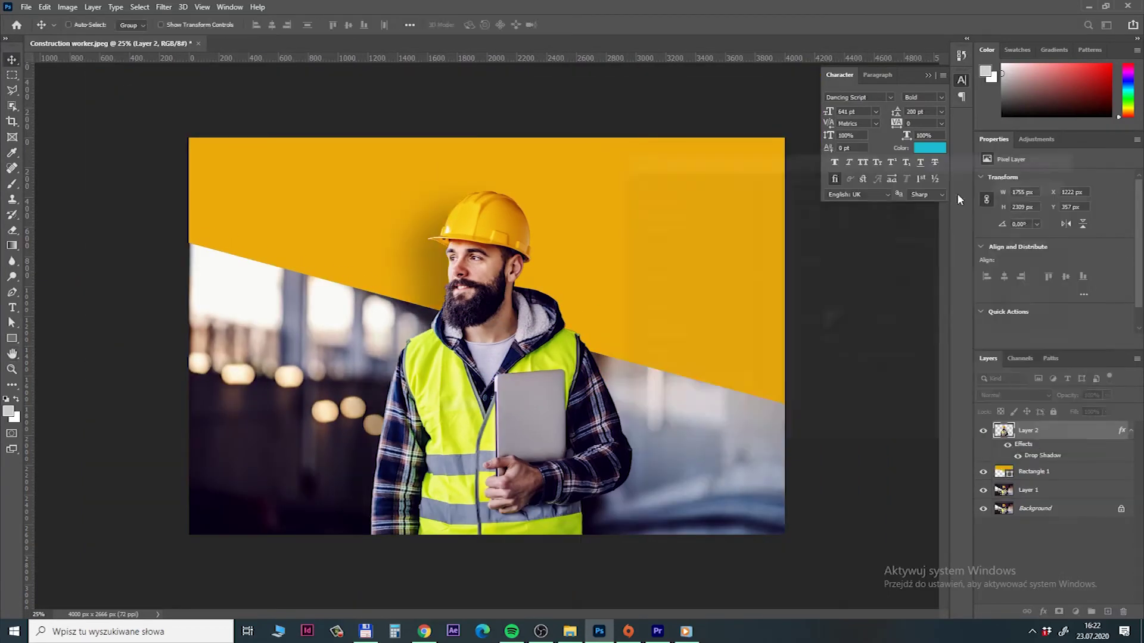
Step: Add the text "construction" across the yellow area and set its font to Bebas Regular
{"action": "left_click", "coordinate": [12, 307]}
{"action": "left_click", "coordinate": [278, 175]}
{"action": "type", "text": "construction"}
{"action": "key", "text": "ctrl+a"}
{"action": "left_click", "coordinate": [131, 24]}
{"action": "type", "text": "bebas"}
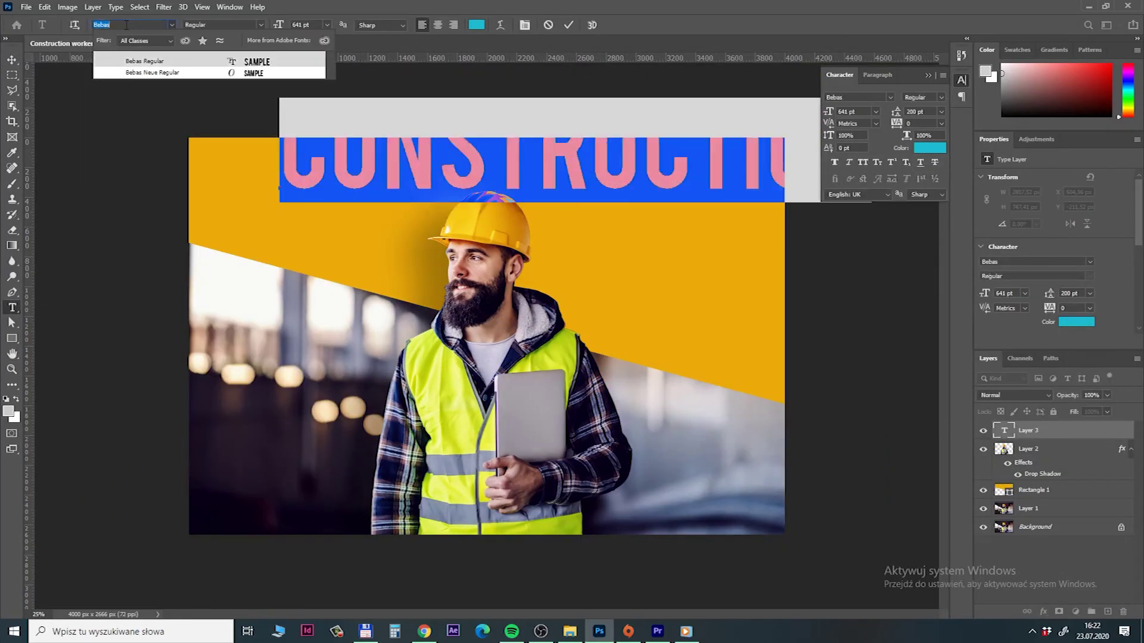
{"action": "left_click", "coordinate": [149, 60]}
Step: Color the "construction" text white and reduce its size to 461 pt
{"action": "left_click", "coordinate": [476, 24]}
{"action": "left_click_drag", "start_coordinate": [846, 286], "coordinate": [802, 223]}
{"action": "key", "text": "Return"}
{"action": "key", "text": "shift+Down"}
{"action": "key", "text": "shift+Down"}
{"action": "key", "text": "shift+Down"}
{"action": "key", "text": "shift+Down"}
{"action": "key", "text": "shift+Down"}
{"action": "key", "text": "shift+Down"}
{"action": "key", "text": "shift+Down"}
{"action": "key", "text": "shift+Down"}
{"action": "key", "text": "shift+Down"}
{"action": "key", "text": "shift+Down"}
{"action": "key", "text": "shift+Down"}
{"action": "key", "text": "shift+Down"}
{"action": "key", "text": "shift+Down"}
{"action": "key", "text": "shift+Down"}
Step: Center the "construction" title near the photo's upper edge and send it behind the worker cutout
{"action": "key", "text": "ctrl+Return"}
{"action": "key", "text": "v"}
{"action": "left_click_drag", "start_coordinate": [487, 161], "coordinate": [503, 194]}
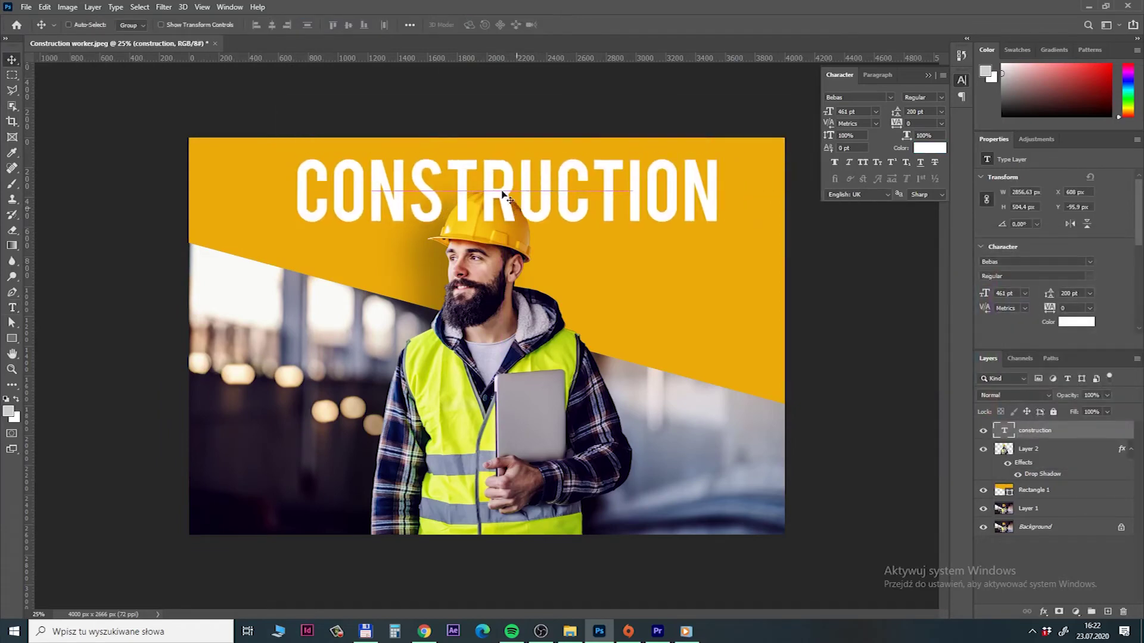
{"action": "key", "text": "ctrl+bracketleft"}
Step: Duplicate the title below itself and change the copy's text to "Worker"
{"action": "left_click_drag", "start_coordinate": [613, 173], "coordinate": [680, 304], "text": "alt"}
{"action": "double_click", "coordinate": [1005, 472]}
{"action": "type", "text": "worker"}
Step: Color the "Worker" text black and place it below the right half of the "construction" title
{"action": "left_click", "coordinate": [476, 24]}
{"action": "left_click_drag", "start_coordinate": [851, 413], "coordinate": [809, 438]}
{"action": "key", "text": "Return"}
{"action": "key", "text": "v"}
{"action": "left_click_drag", "start_coordinate": [573, 298], "coordinate": [716, 241]}
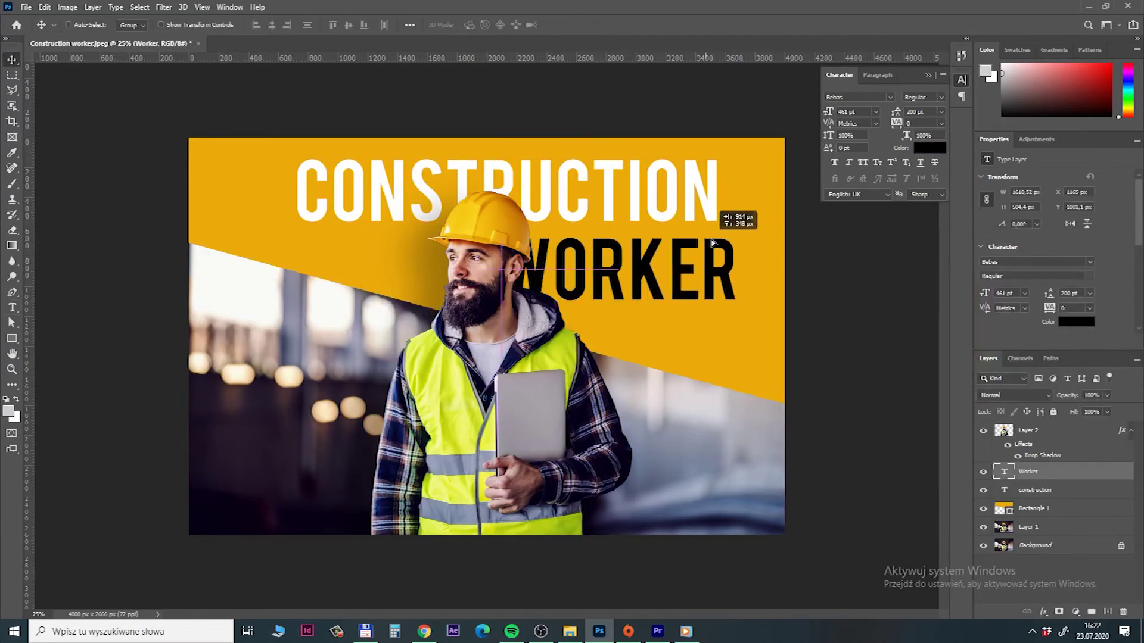
Step: Shift both title lines slightly to the right and close the construction worker document
{"action": "left_click_drag", "start_coordinate": [618, 190], "coordinate": [637, 190], "text": "ctrl"}
{"action": "left_click_drag", "start_coordinate": [577, 238], "coordinate": [592, 238], "text": "ctrl+shift"}
{"action": "key", "text": "ctrl+w"}
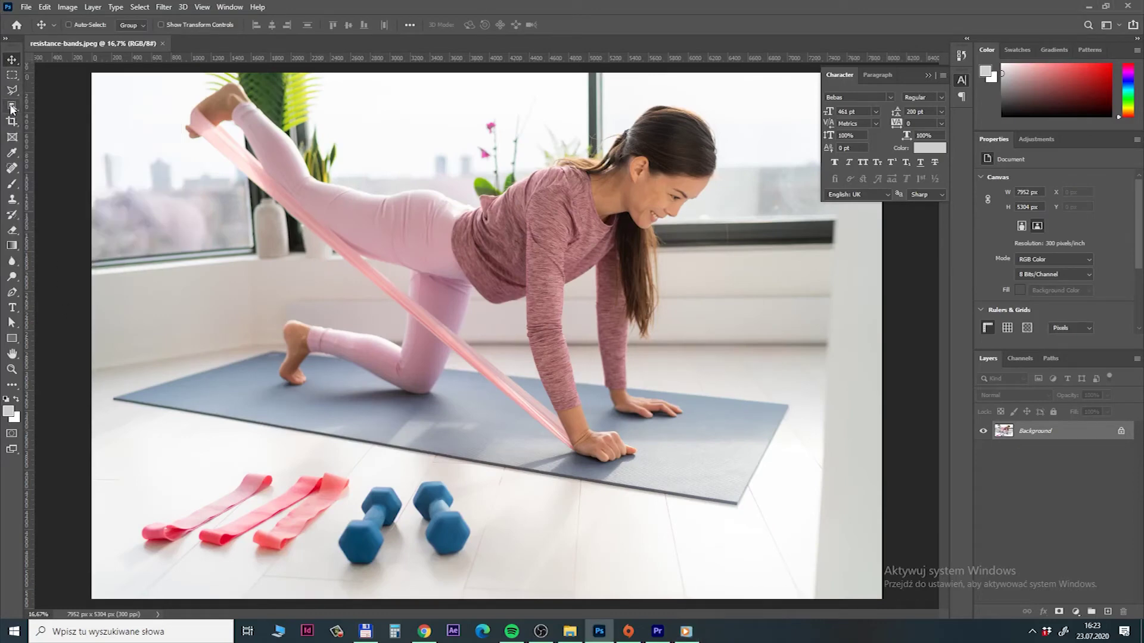
Step: Select the exercising woman with Select Subject and add the missing band section between her legs with the Polygonal Lasso
{"action": "left_click", "coordinate": [11, 107]}
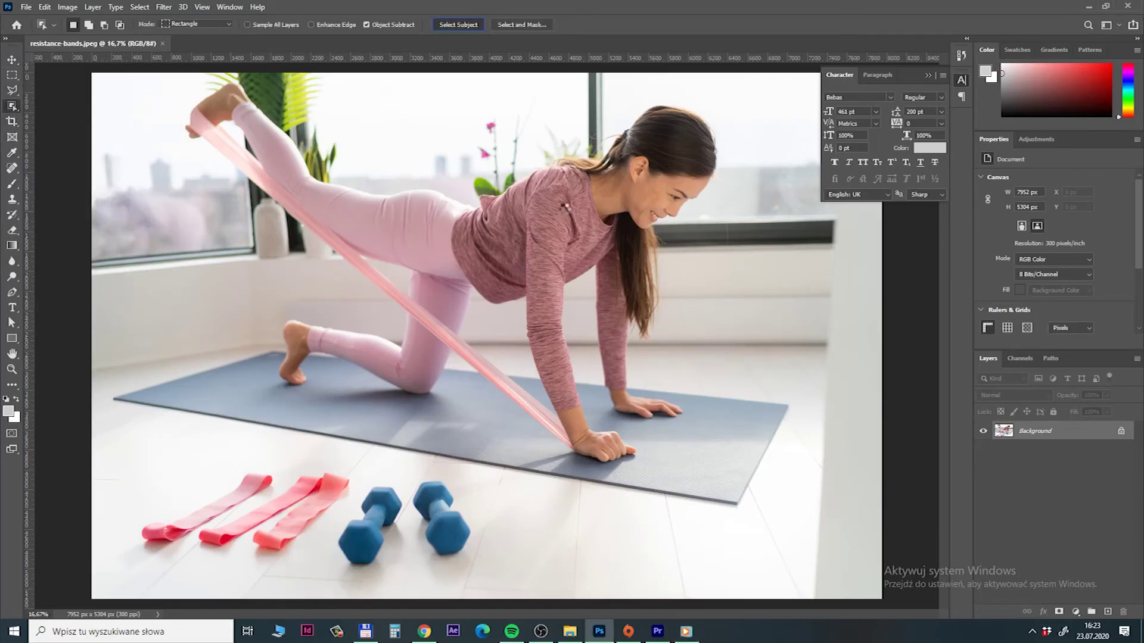
{"action": "key", "text": "l"}
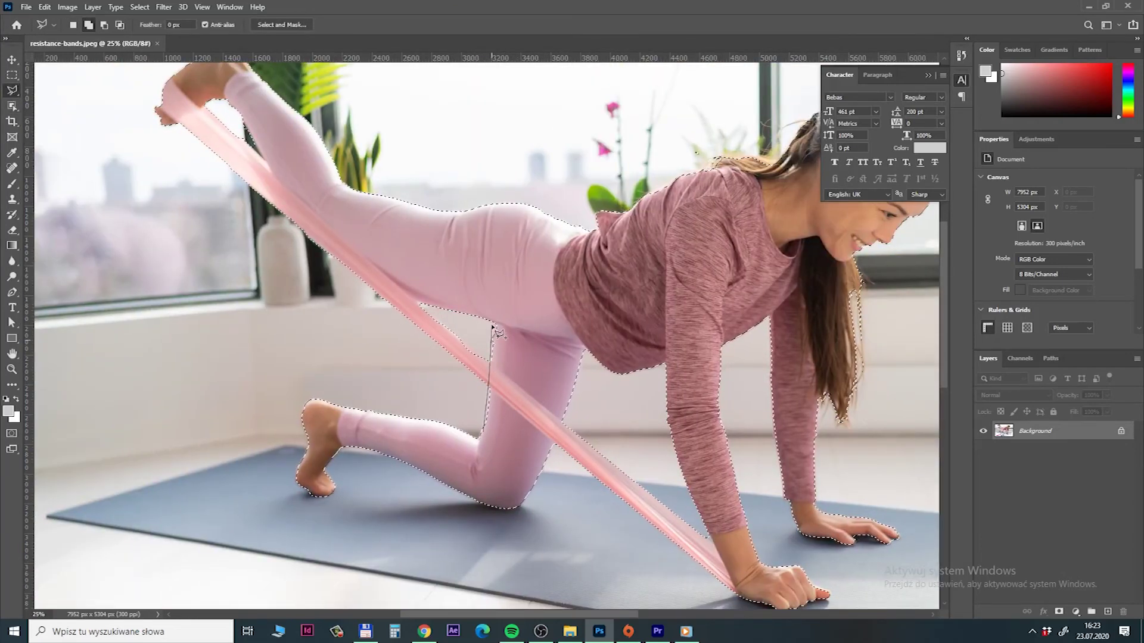
{"action": "left_click", "coordinate": [496, 366], "text": "shift"}
{"action": "left_click", "coordinate": [416, 306]}
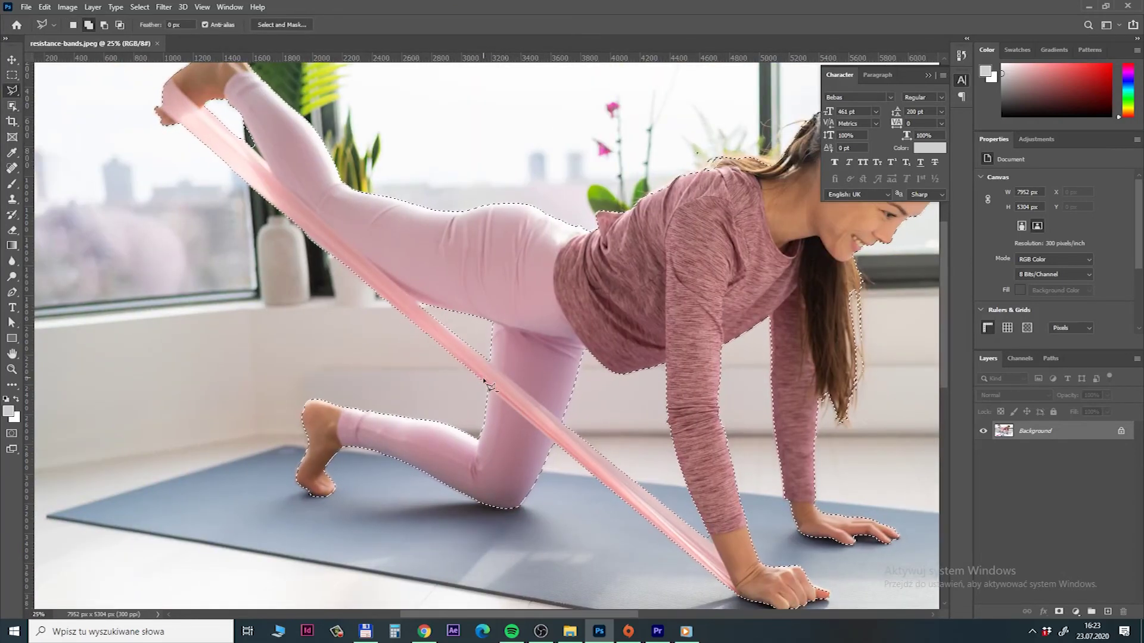
Step: Subtract the background strip along the band's lower edge, from the knee to the raised foot, using the Polygonal Lasso
{"action": "double_click", "coordinate": [481, 379]}
{"action": "left_click", "coordinate": [486, 384], "text": "alt"}
{"action": "left_click", "coordinate": [236, 172]}
{"action": "left_click", "coordinate": [180, 127]}
{"action": "left_click", "coordinate": [179, 178]}
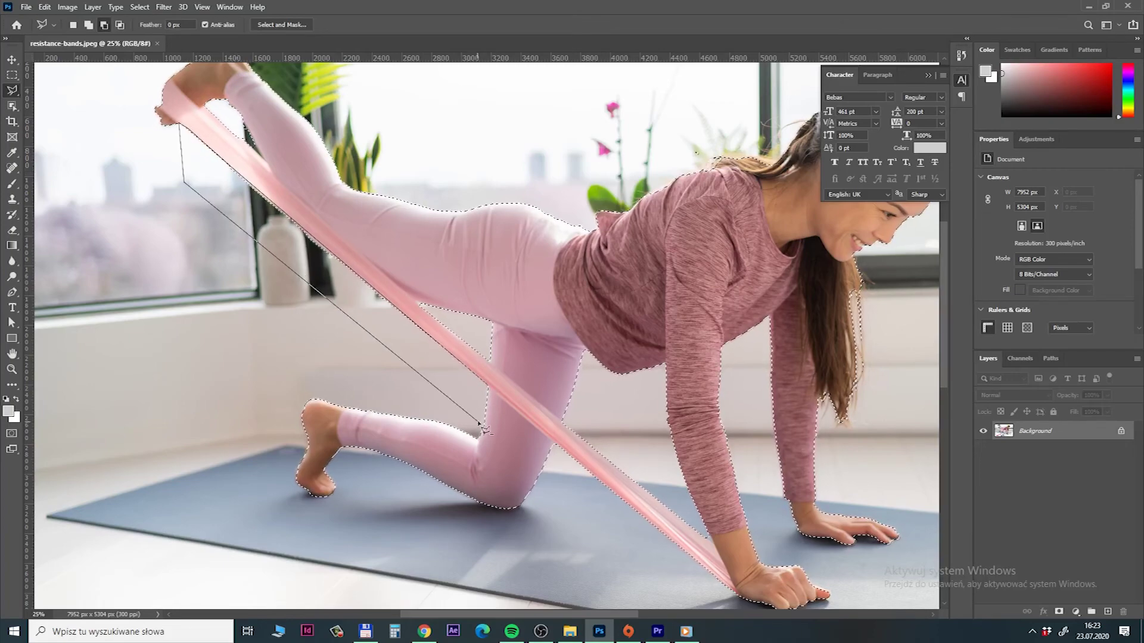
{"action": "double_click", "coordinate": [485, 429]}
Step: Refine the selection's edges around the woman in Select and Mask and apply the result
{"action": "left_click_drag", "start_coordinate": [383, 380], "coordinate": [516, 336]}
{"action": "scroll", "coordinate": [459, 458], "scroll_direction": "up", "scroll_amount": 5}
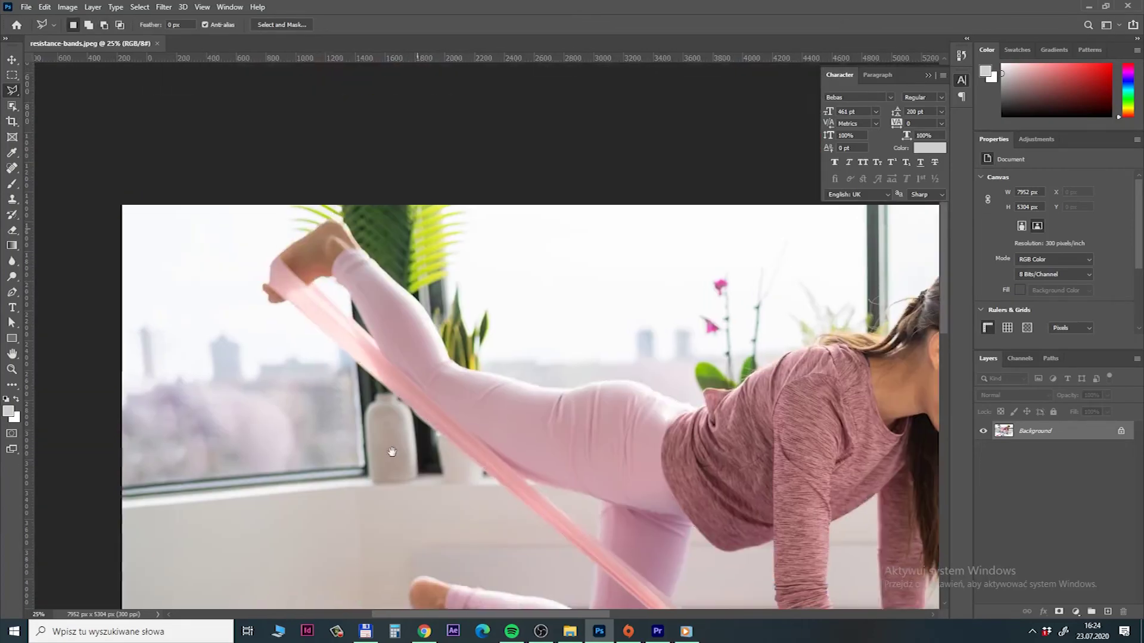
{"action": "left_click_drag", "start_coordinate": [593, 333], "coordinate": [498, 131]}
{"action": "left_click", "coordinate": [282, 25]}
{"action": "left_click_drag", "start_coordinate": [331, 96], "coordinate": [375, 200]}
{"action": "left_click_drag", "start_coordinate": [315, 272], "coordinate": [176, 214]}
{"action": "left_click_drag", "start_coordinate": [566, 322], "coordinate": [482, 237]}
{"action": "key", "text": "Return"}
Step: Add the whole blue exercise mat to the selection by outlining its corners with the Polygonal Lasso
{"action": "scroll", "coordinate": [293, 389], "scroll_direction": "down", "scroll_amount": 3}
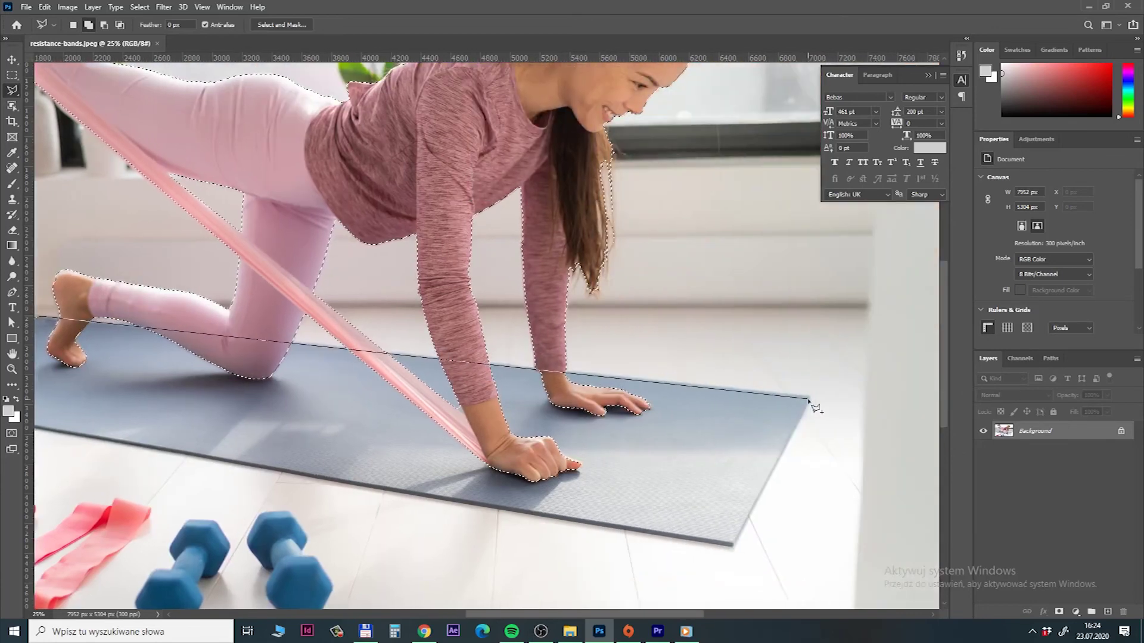
{"action": "left_click", "coordinate": [810, 397]}
{"action": "left_click", "coordinate": [733, 545]}
{"action": "left_click", "coordinate": [714, 543]}
{"action": "scroll", "coordinate": [715, 543], "scroll_direction": "left", "scroll_amount": 4}
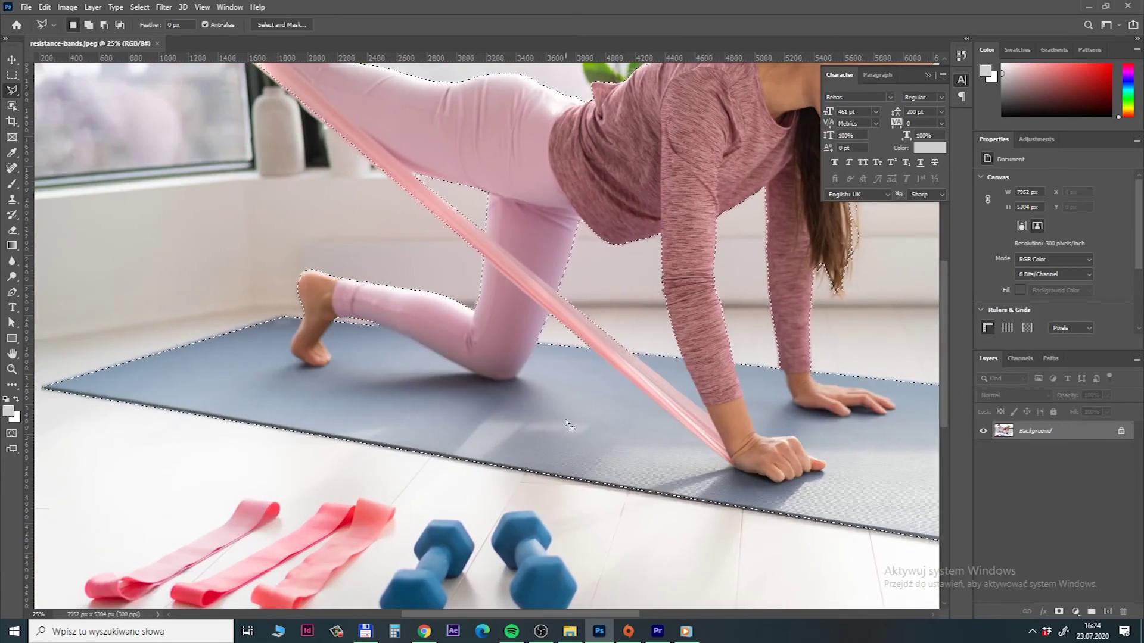
{"action": "key", "text": "ctrl+minus"}
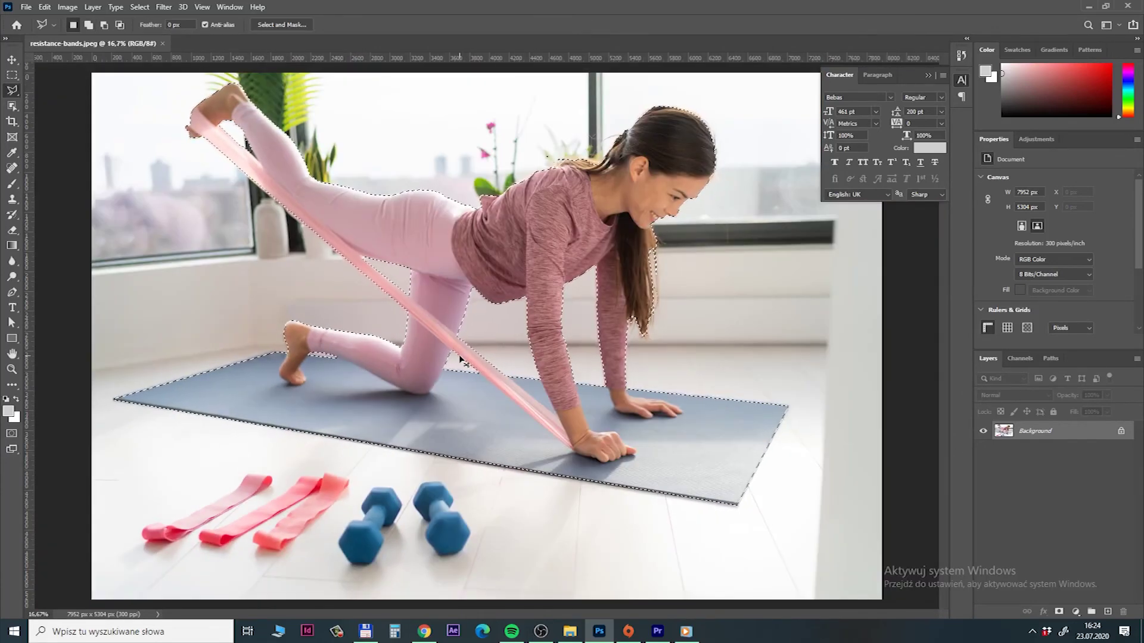
Step: Copy the selected woman and mat to their own layer and add a white-filled layer directly beneath it
{"action": "key", "text": "ctrl+j"}
{"action": "left_click", "coordinate": [1024, 457]}
{"action": "key", "text": "ctrl+shift+n"}
{"action": "key", "text": "Return"}
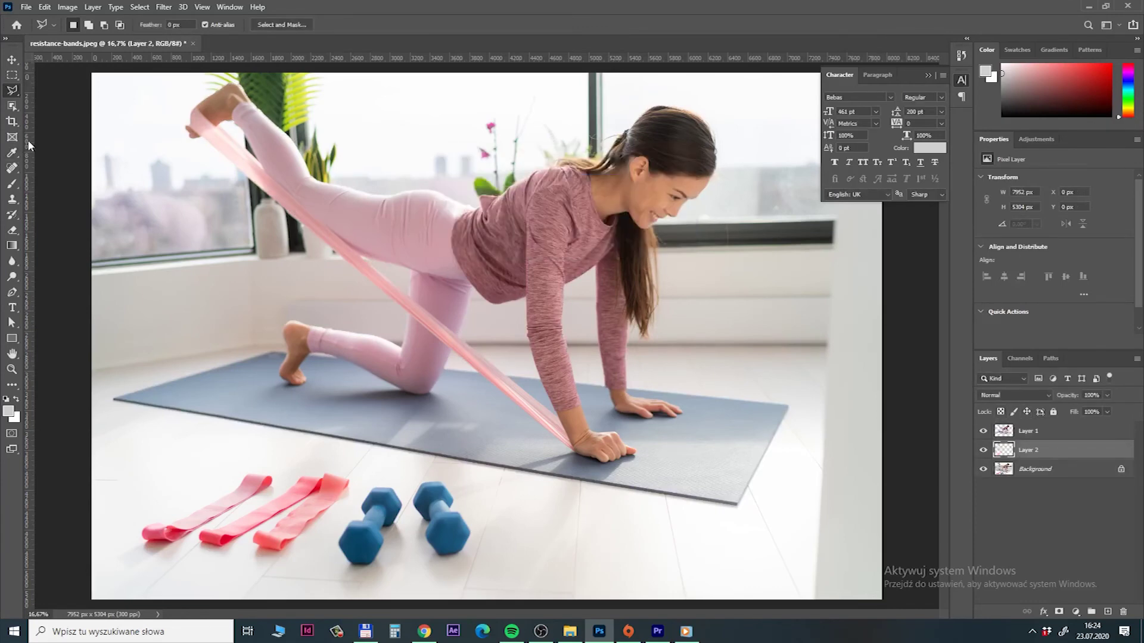
{"action": "key", "text": "ctrl+BackSpace"}
Step: Remove the leftover background fragment between the resistance band and the raised leg on the cutout layer, and deselect
{"action": "key", "text": "ctrl+plus"}
{"action": "key", "text": "ctrl+plus"}
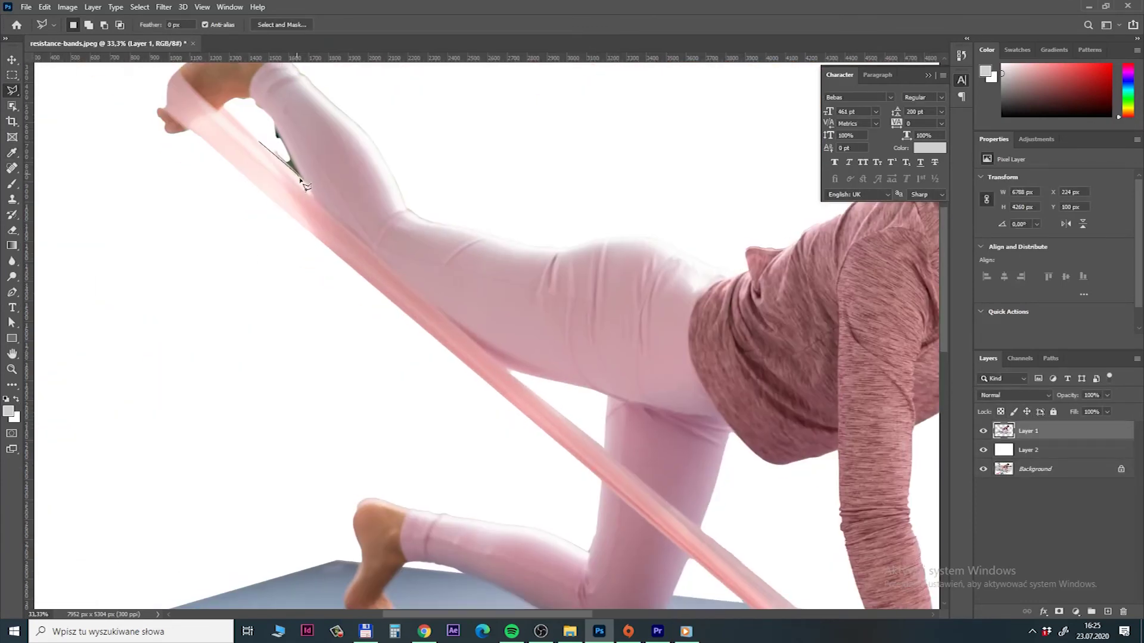
{"action": "key", "text": "ctrl+d"}
{"action": "key", "text": "ctrl+minus"}
{"action": "key", "text": "ctrl+minus"}
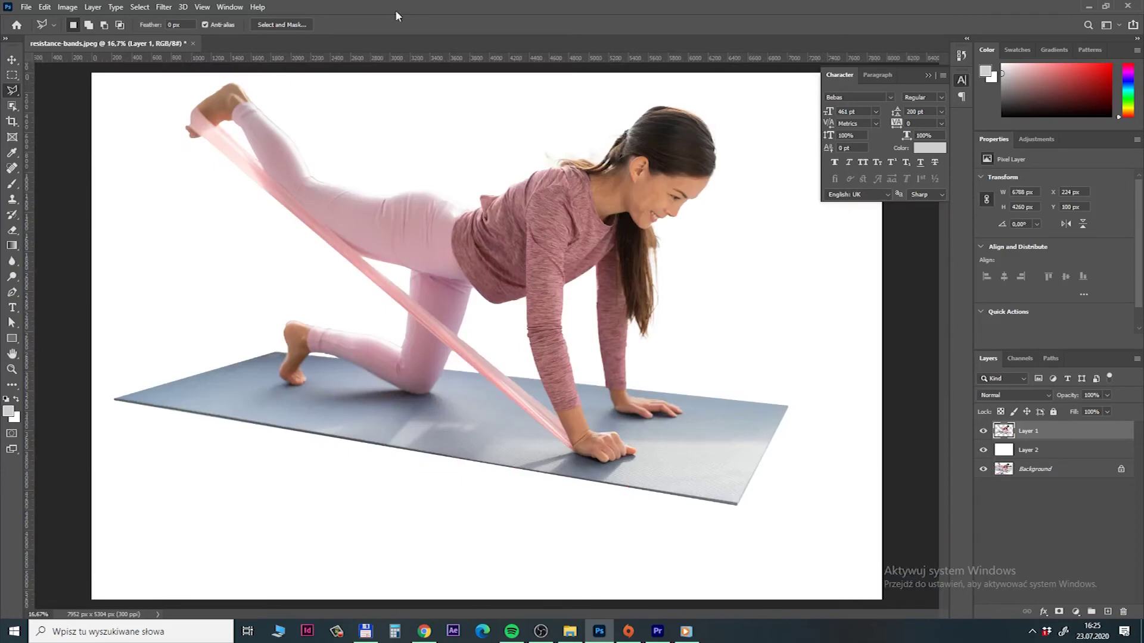
Step: Resize the image to 2500 px wide, keeping its proportions
{"action": "key", "text": "ctrl+alt+i"}
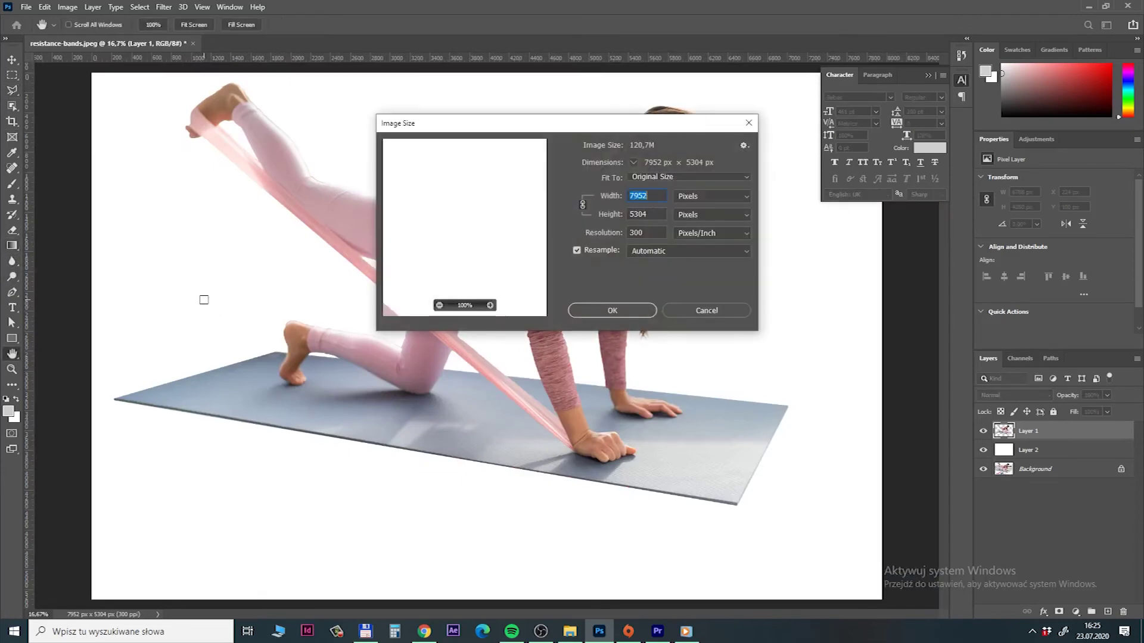
{"action": "key", "text": "Return"}
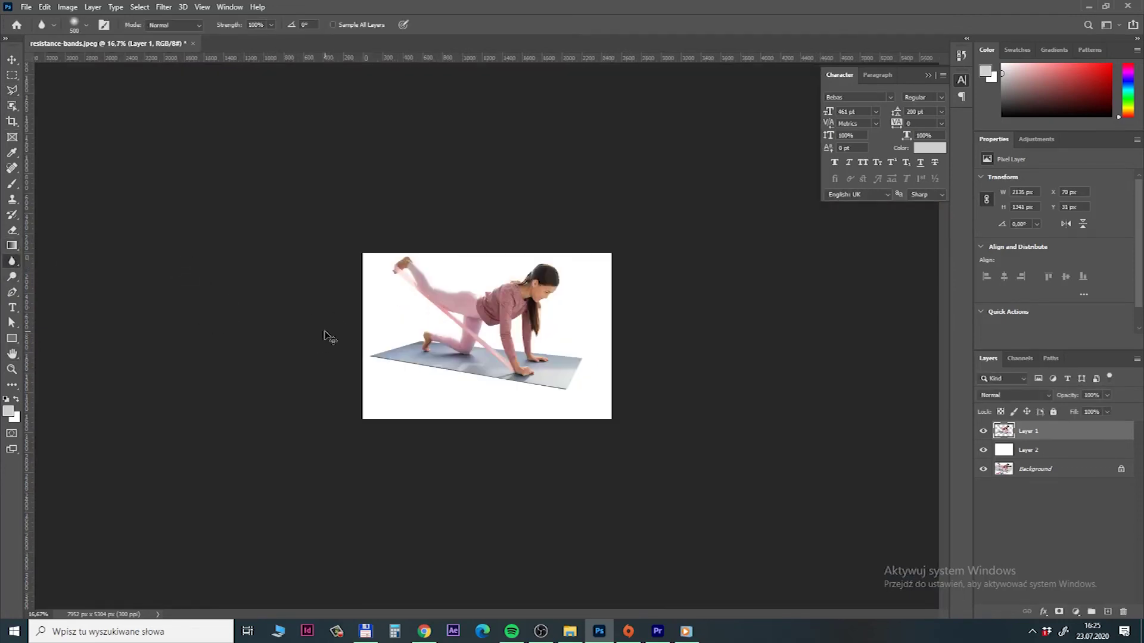
{"action": "key", "text": "ctrl+plus"}
{"action": "key", "text": "ctrl+plus"}
{"action": "key", "text": "ctrl+plus"}
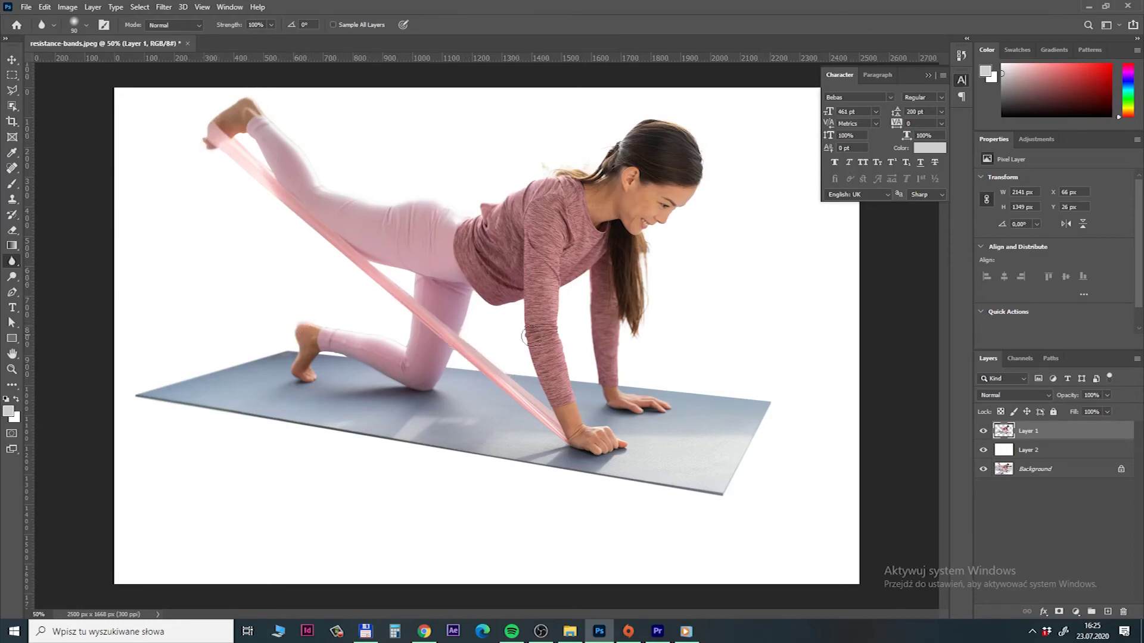
Step: Move the cutout of the woman and mat slightly downward on the canvas
{"action": "key", "text": "ctrl+minus"}
{"action": "key", "text": "v"}
{"action": "left_click_drag", "start_coordinate": [525, 250], "coordinate": [530, 264]}
Step: Draw a light grey rectangle about 2551 × 1704 px covering the whole canvas, between the cutout and the white layer
{"action": "key", "text": "alt+bracketleft"}
{"action": "key", "text": "u"}
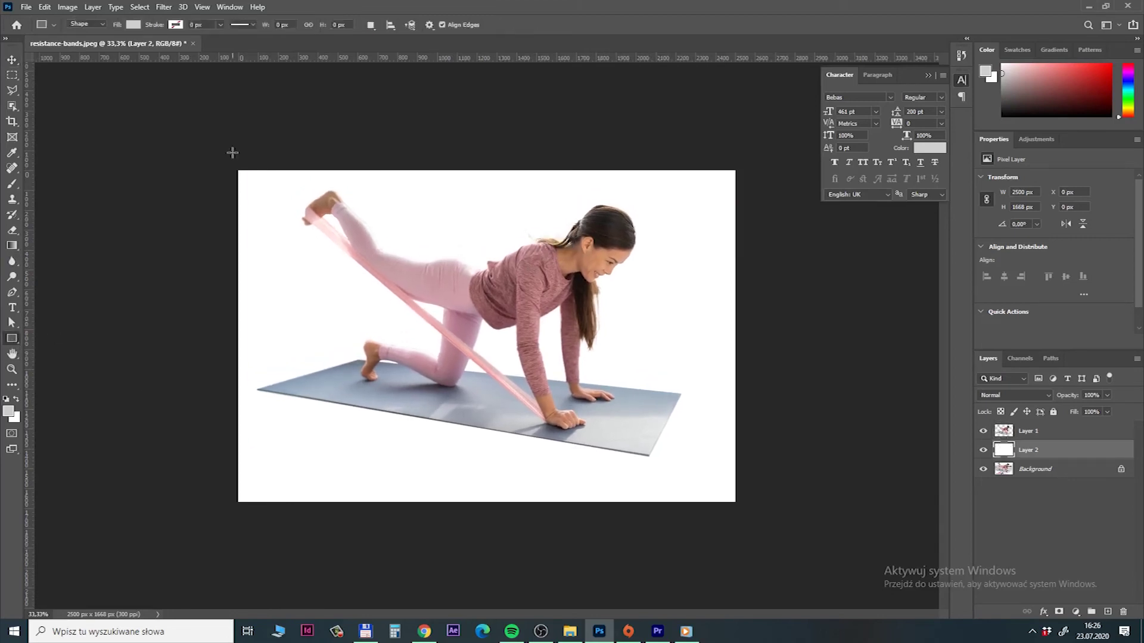
{"action": "left_click_drag", "start_coordinate": [484, 345], "coordinate": [741, 506]}
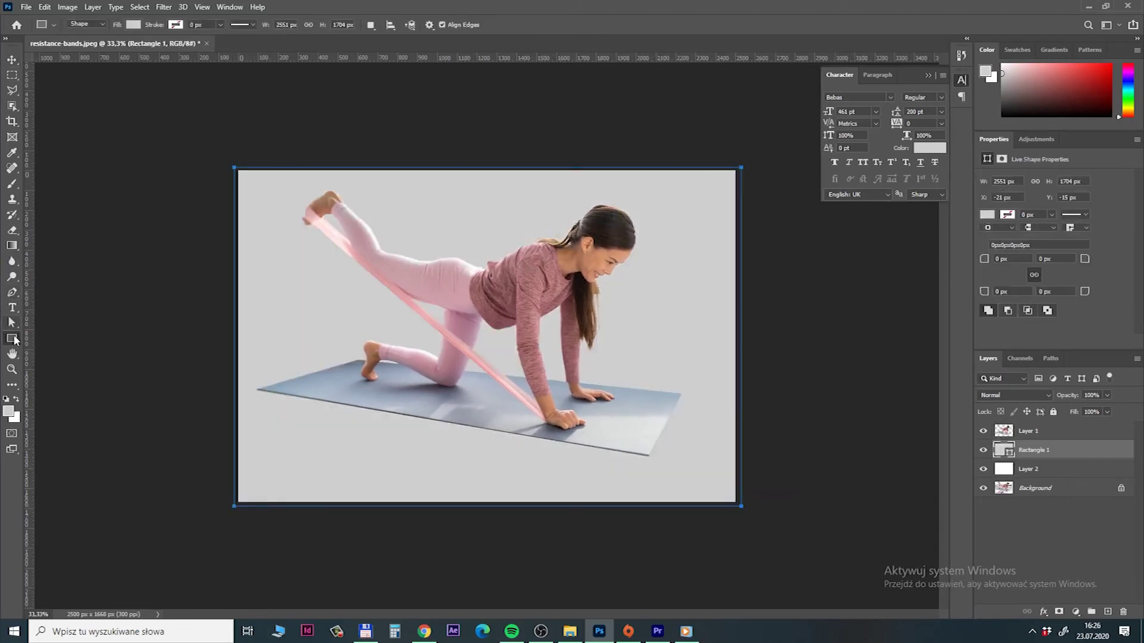
Step: Add a layer mask to the rectangle and apply a black-to-white radial gradient outward from the canvas center
{"action": "left_click", "coordinate": [1058, 612]}
{"action": "key", "text": "g"}
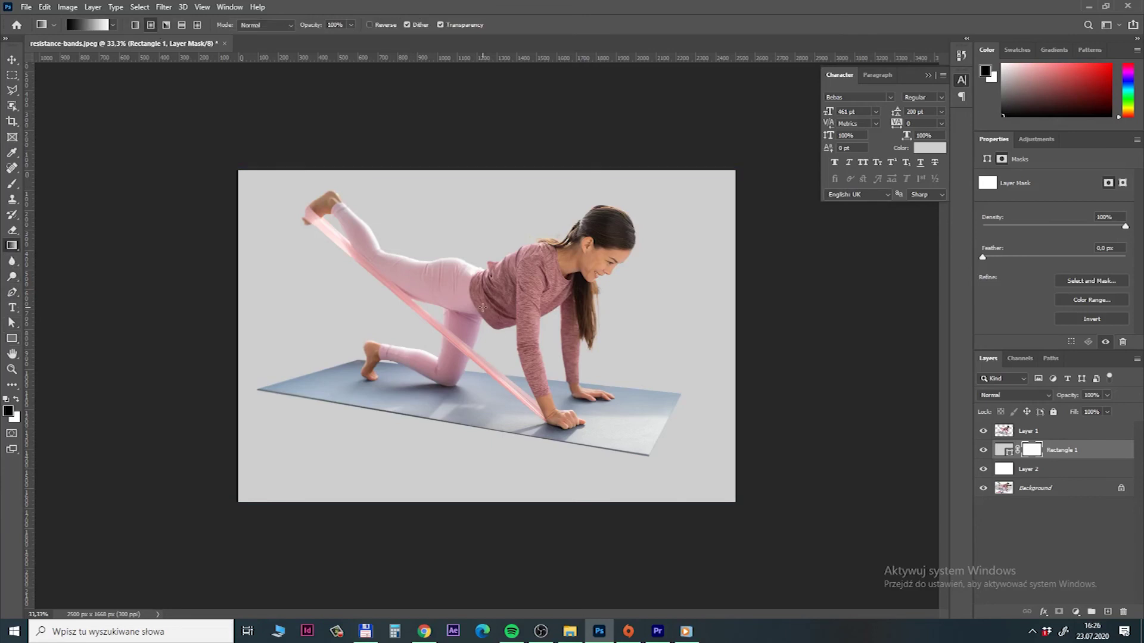
{"action": "left_click_drag", "start_coordinate": [482, 307], "coordinate": [326, 304]}
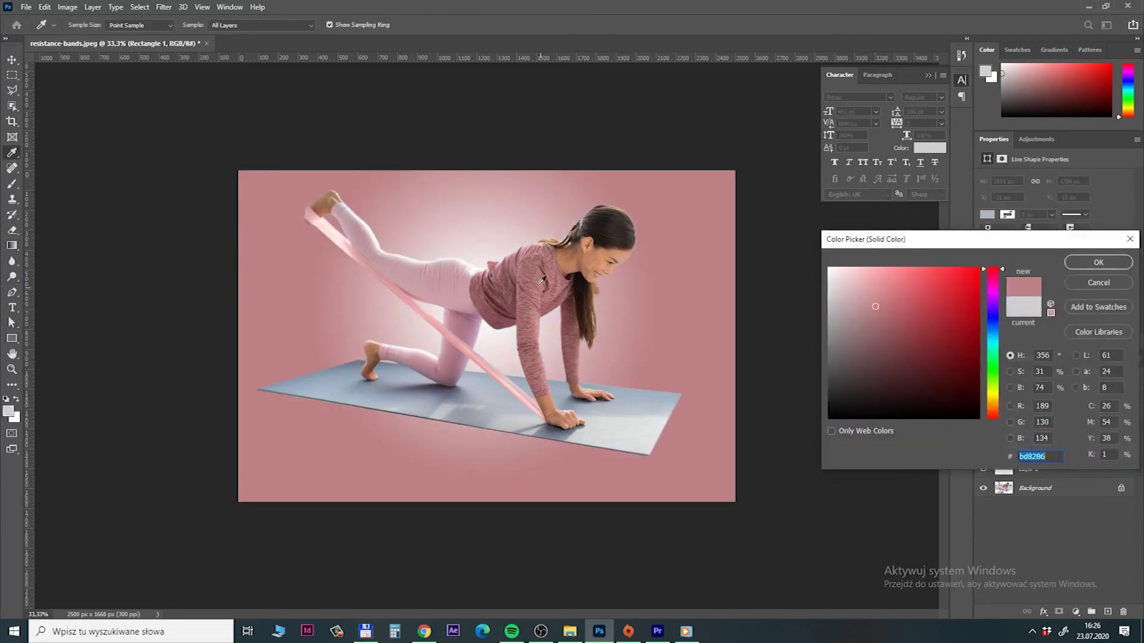
Step: Recolor the rectangle with a light dusty pink sampled from the woman's sweater, and select its layer mask
{"action": "left_click_drag", "start_coordinate": [539, 268], "coordinate": [532, 257]}
{"action": "left_click", "coordinate": [526, 250]}
{"action": "key", "text": "Return"}
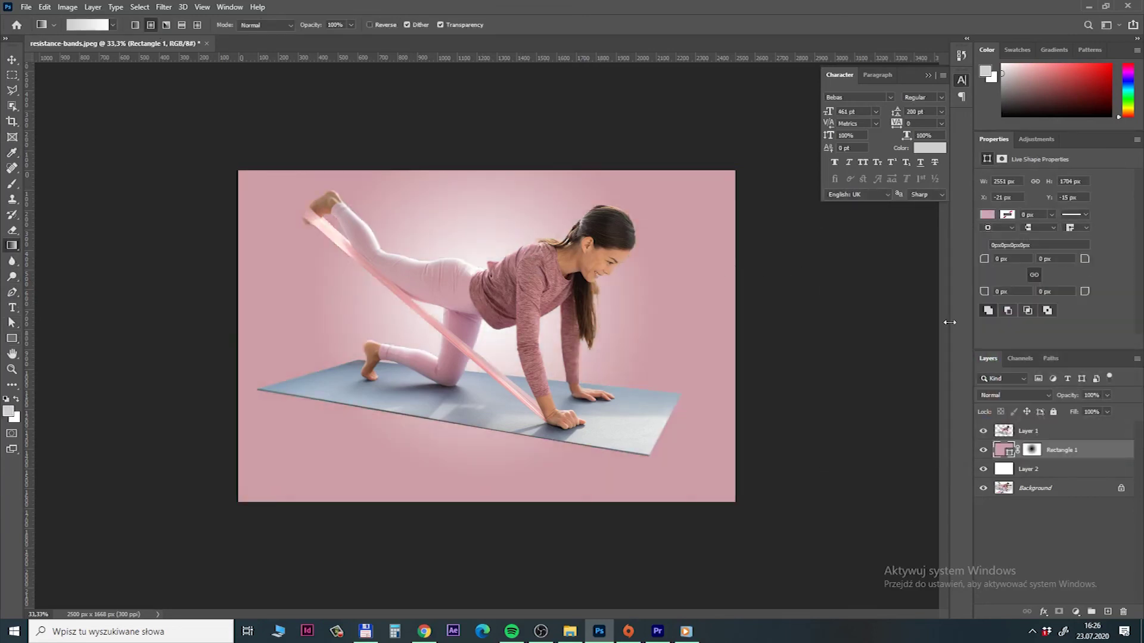
{"action": "left_click", "coordinate": [1030, 451]}
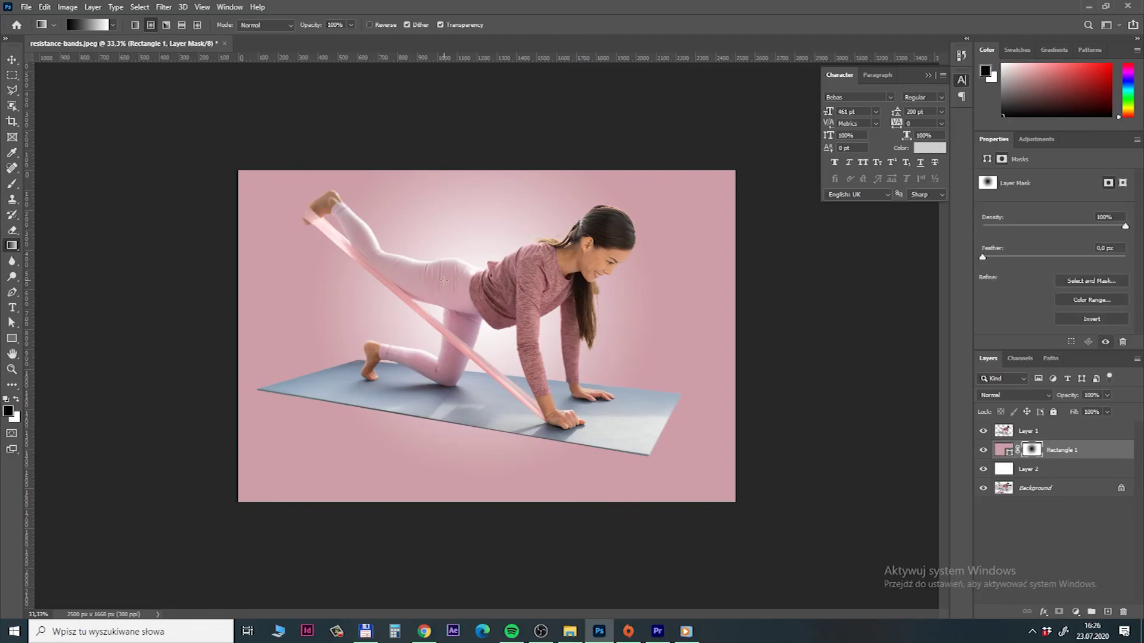